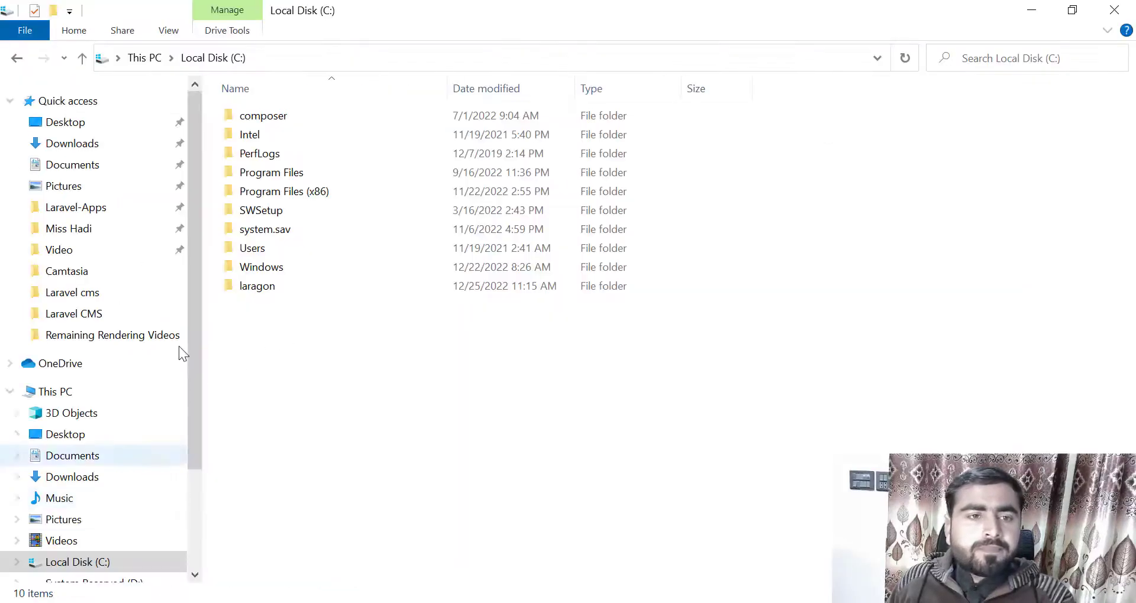
Browse Local Disk (C:) to the laragon folder and open its bin subfolder
{"action": "left_click", "coordinate": [206, 59]}
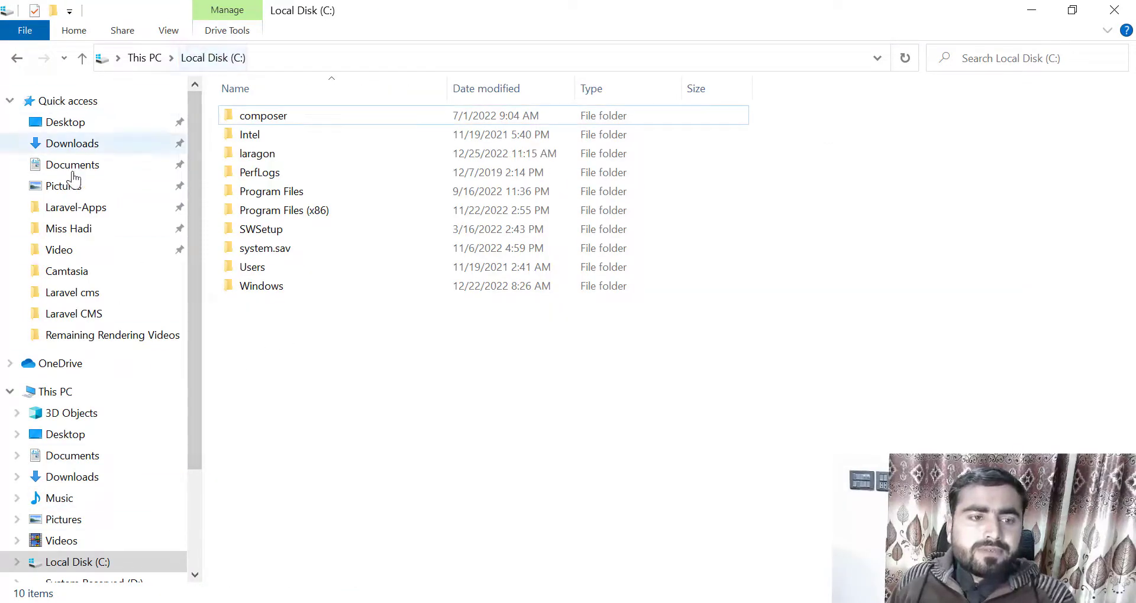
{"action": "left_click", "coordinate": [52, 392]}
{"action": "left_click", "coordinate": [293, 252]}
{"action": "double_click", "coordinate": [296, 250]}
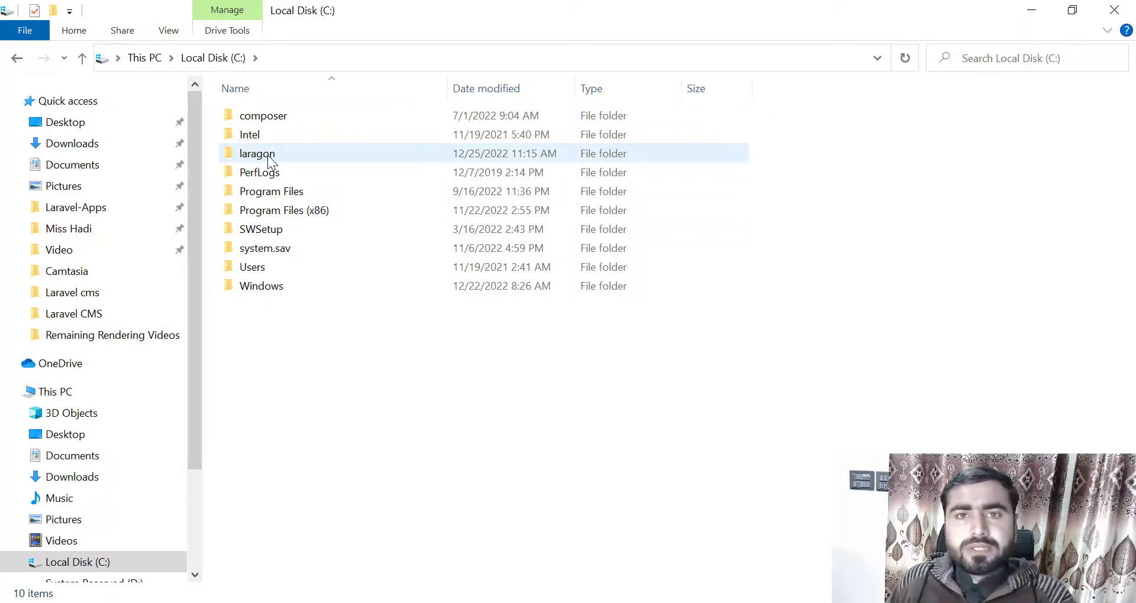
{"action": "double_click", "coordinate": [269, 155]}
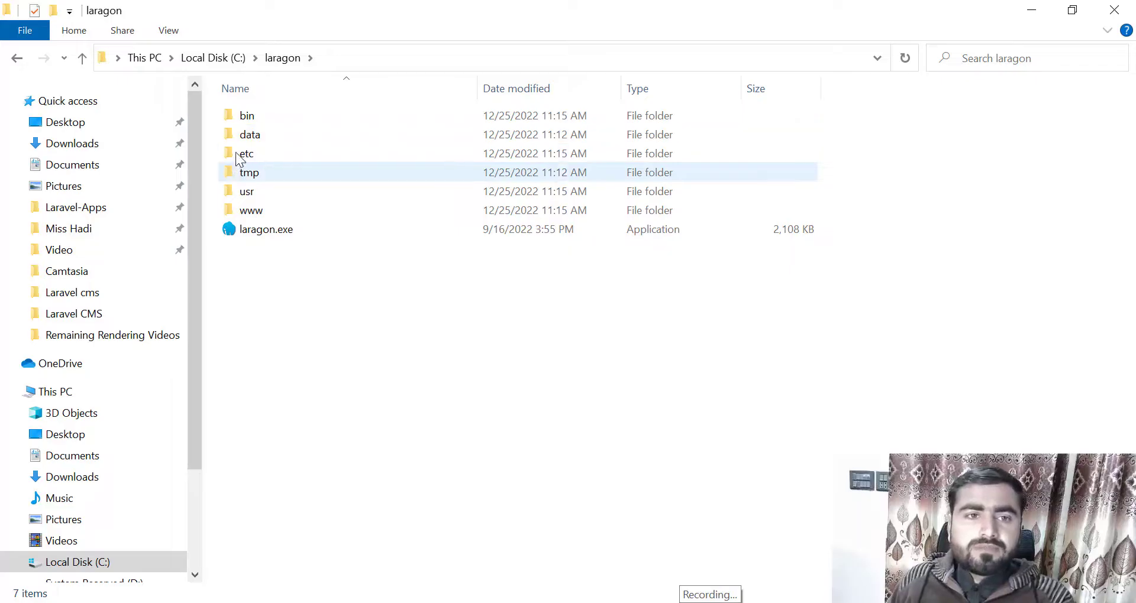
{"action": "double_click", "coordinate": [237, 120]}
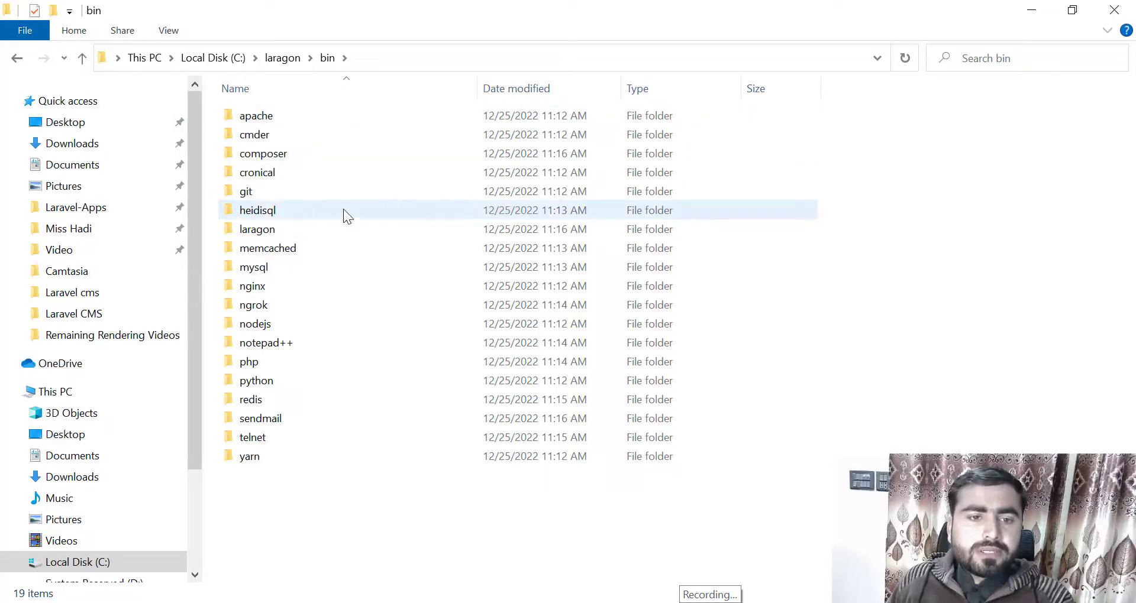
Highlight the full path of the bin folder and open the www folder inside laragon
{"action": "left_click", "coordinate": [395, 61]}
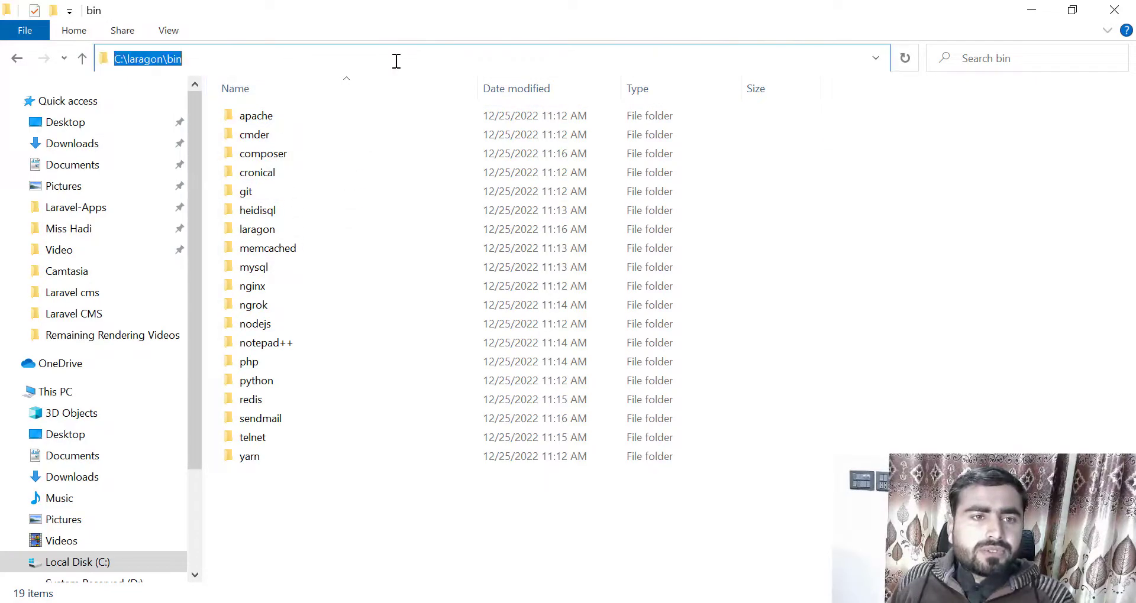
{"action": "left_click", "coordinate": [406, 61]}
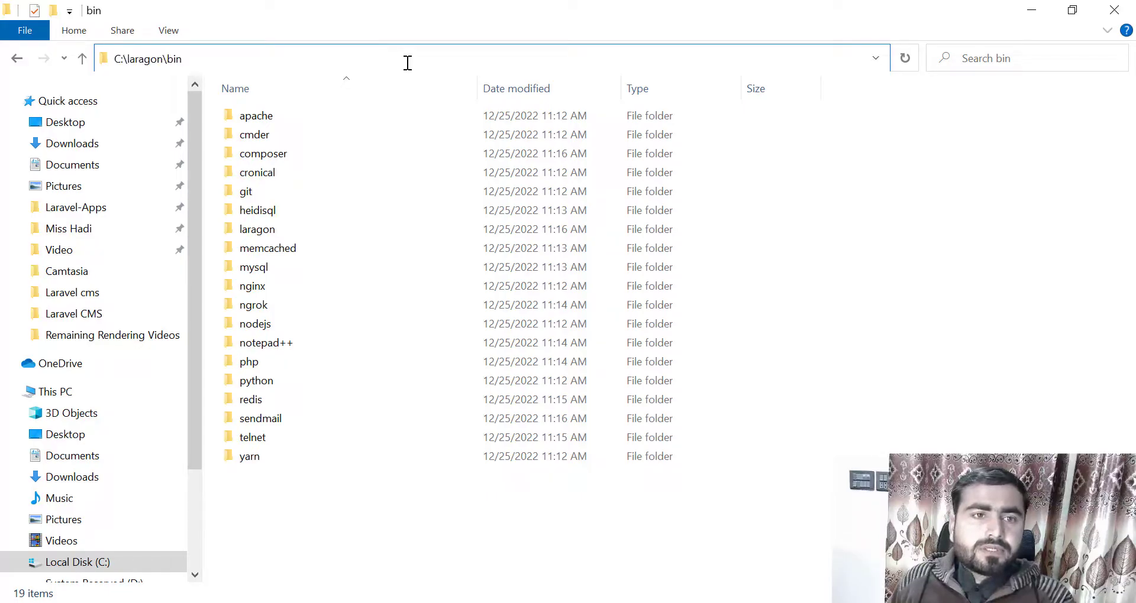
{"action": "left_click_drag", "start_coordinate": [183, 58], "coordinate": [87, 57]}
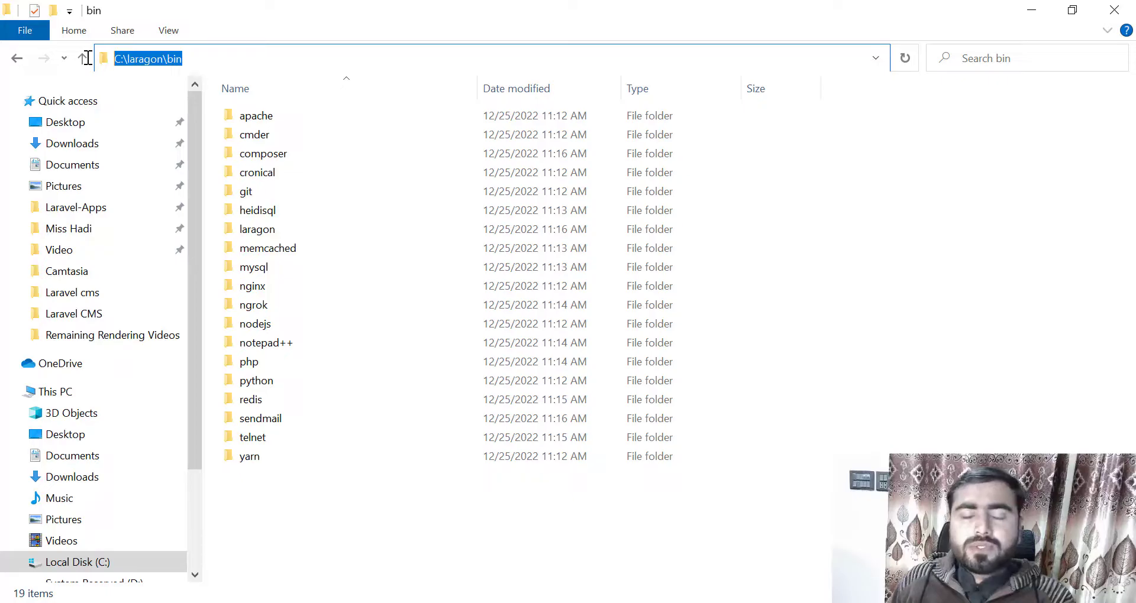
{"action": "left_click", "coordinate": [17, 59]}
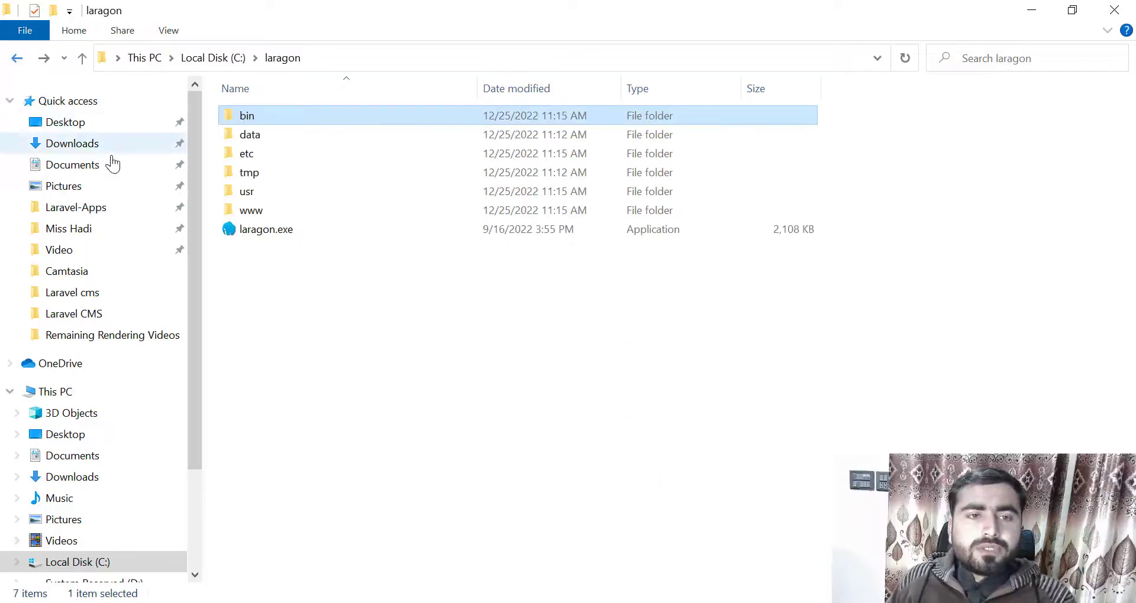
{"action": "double_click", "coordinate": [265, 211]}
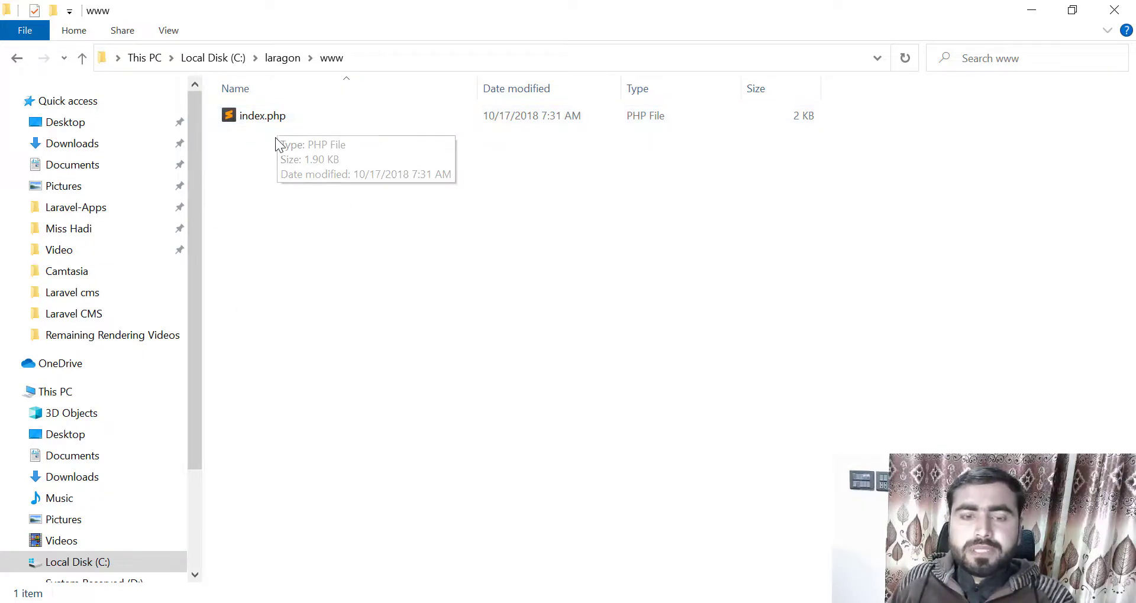
Switch to the browser, close the YouTube tab, and finish the Laragon setup with the option to restart the computer later
{"action": "key", "text": "alt+Tab"}
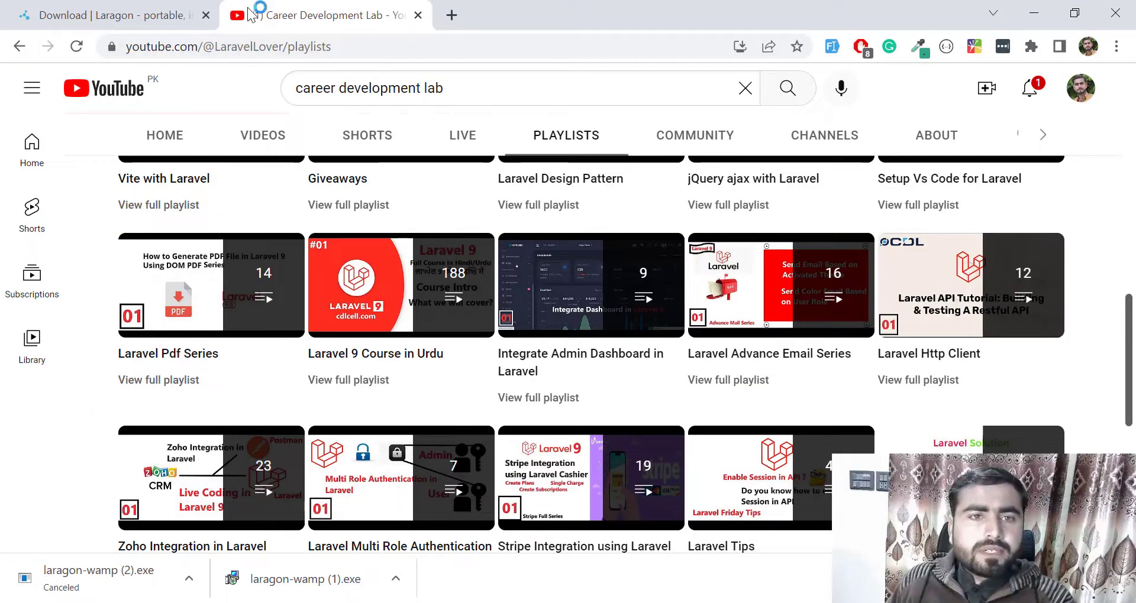
{"action": "left_click", "coordinate": [417, 16]}
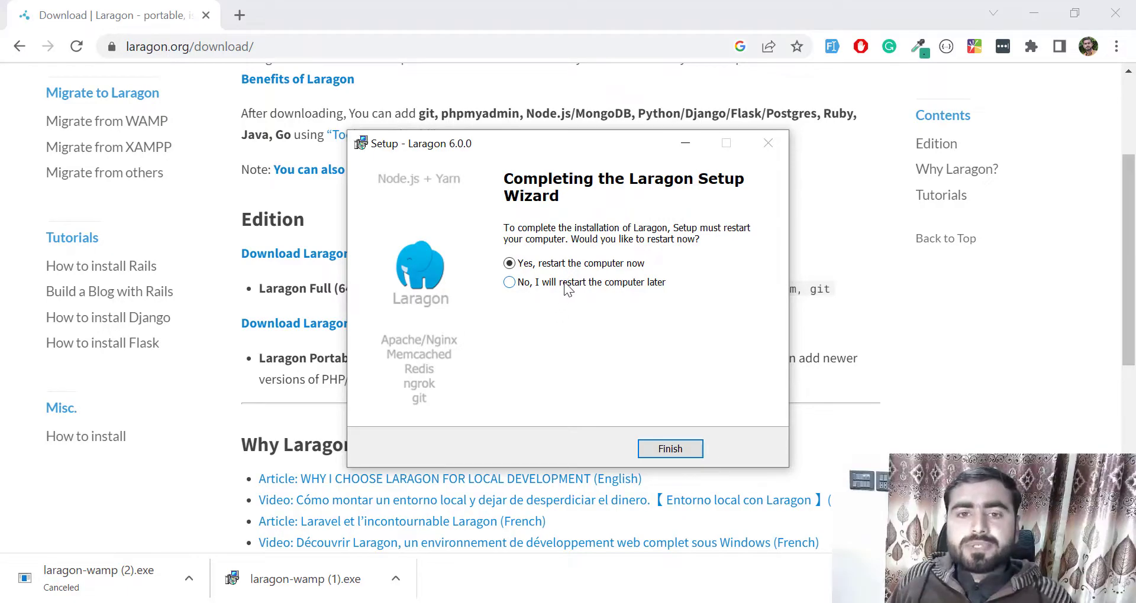
{"action": "left_click", "coordinate": [550, 290]}
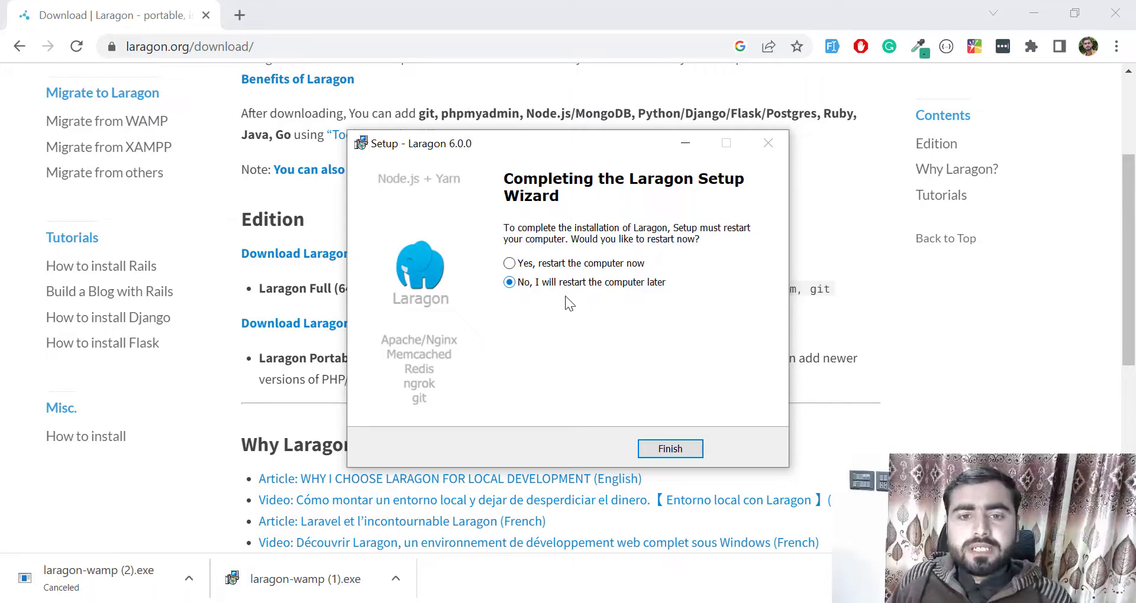
{"action": "left_click", "coordinate": [684, 452]}
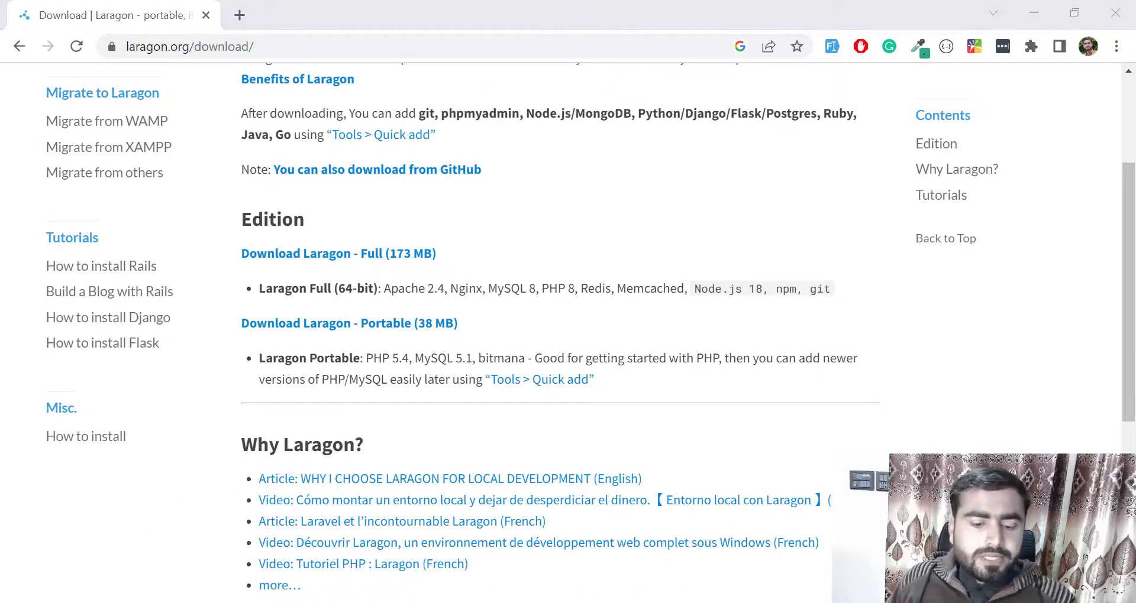
Search Windows for "lara" and launch the Laragon app
{"action": "key", "text": "super"}
{"action": "key", "text": "super"}
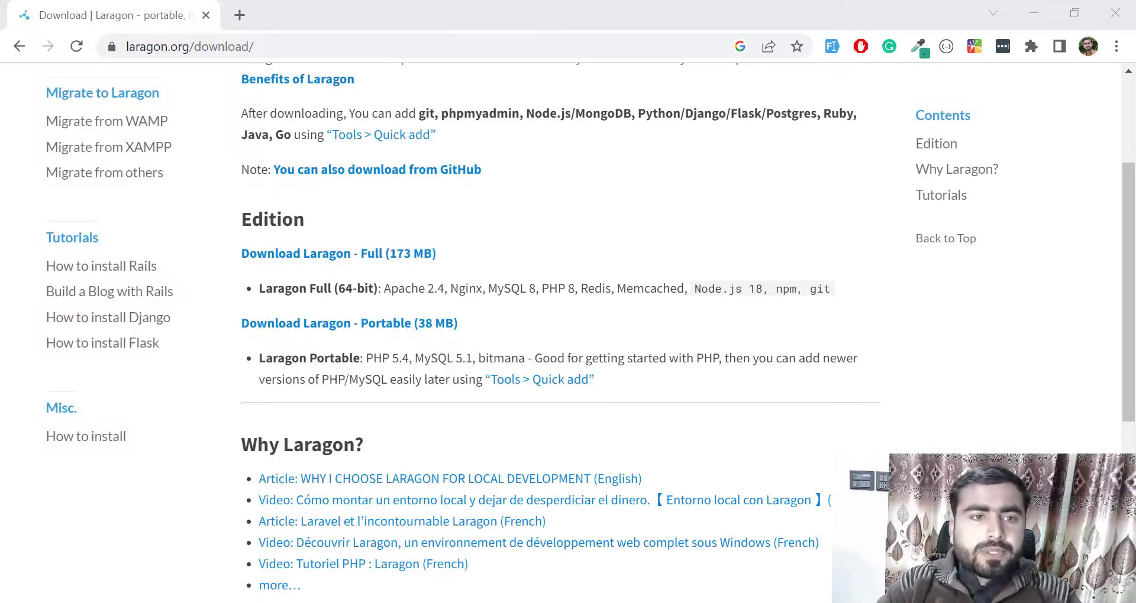
{"action": "key", "text": "super"}
{"action": "type", "text": "lara"}
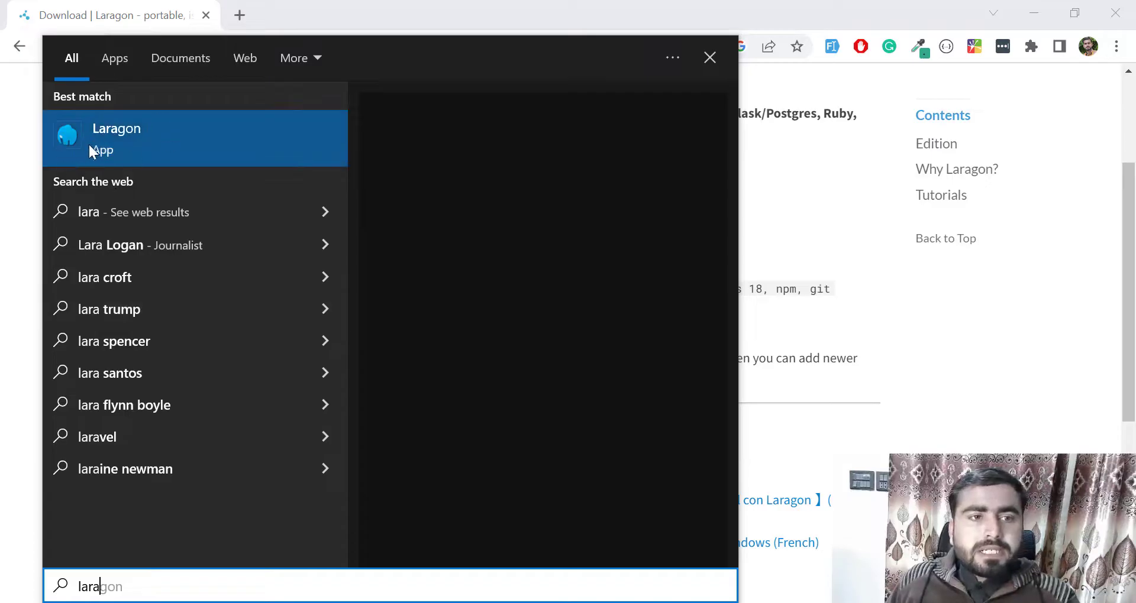
{"action": "left_click", "coordinate": [139, 141]}
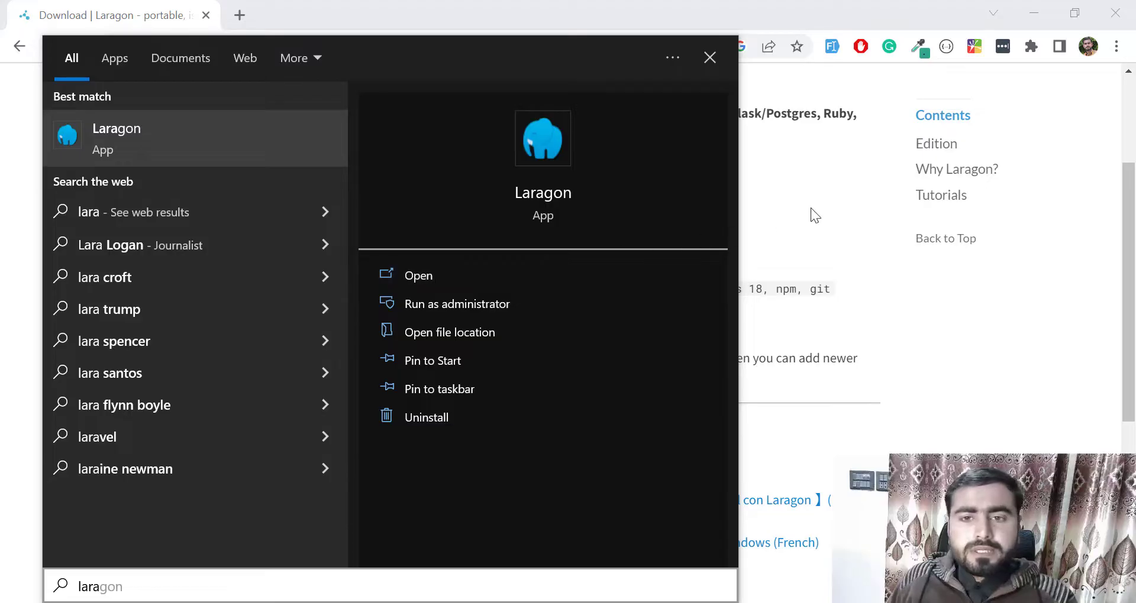
{"action": "left_click", "coordinate": [776, 223]}
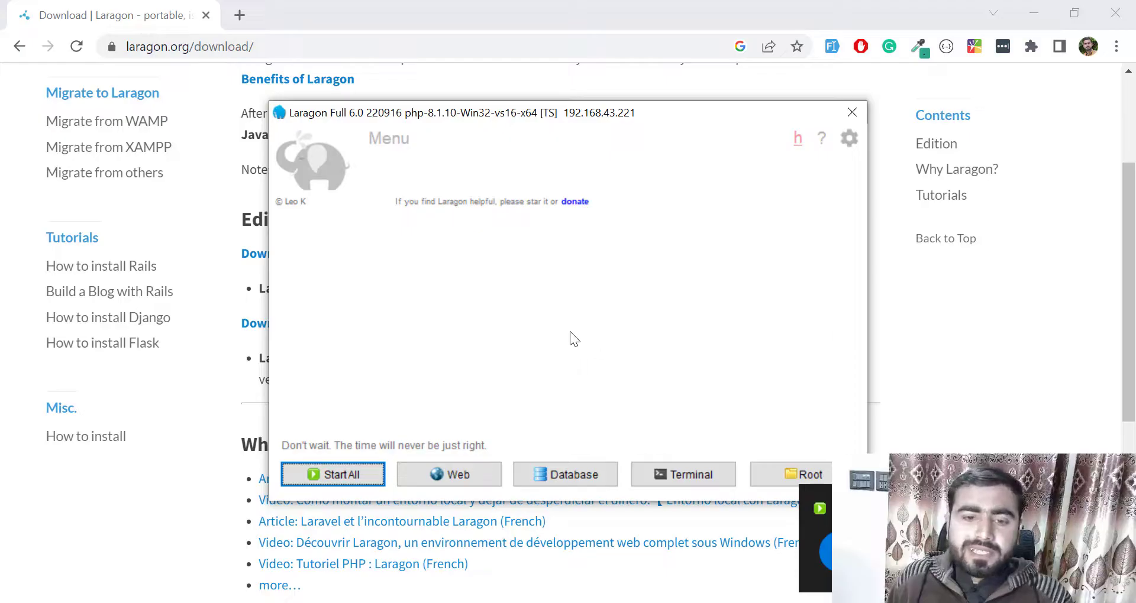
Start all Laragon services and allow Apache HTTP Server and mysqld.exe through the firewall on private networks
{"action": "left_click", "coordinate": [342, 474]}
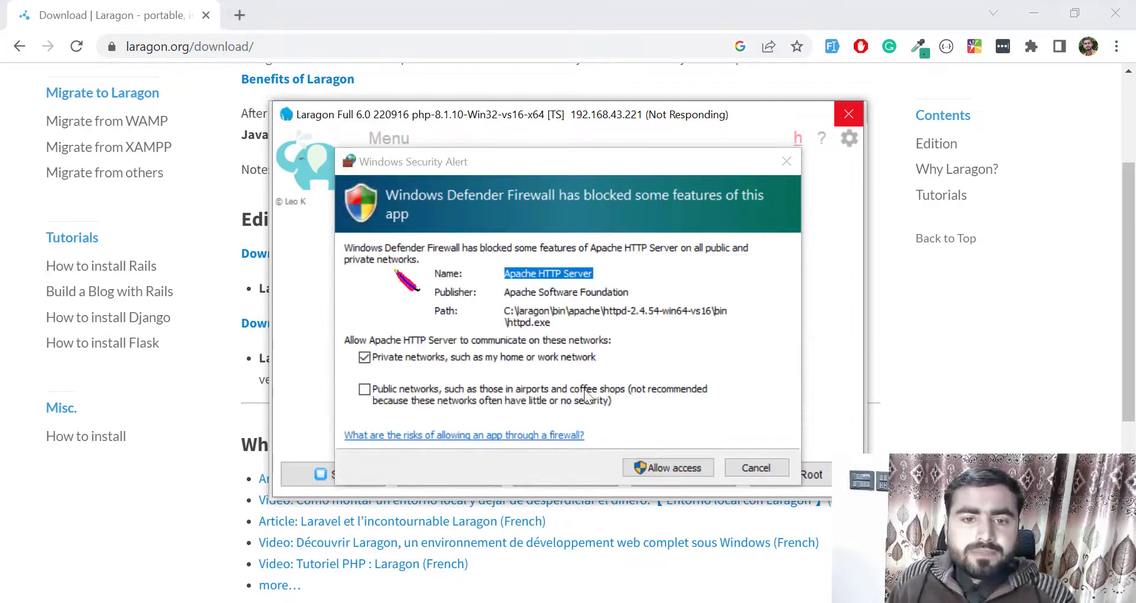
{"action": "left_click", "coordinate": [653, 464]}
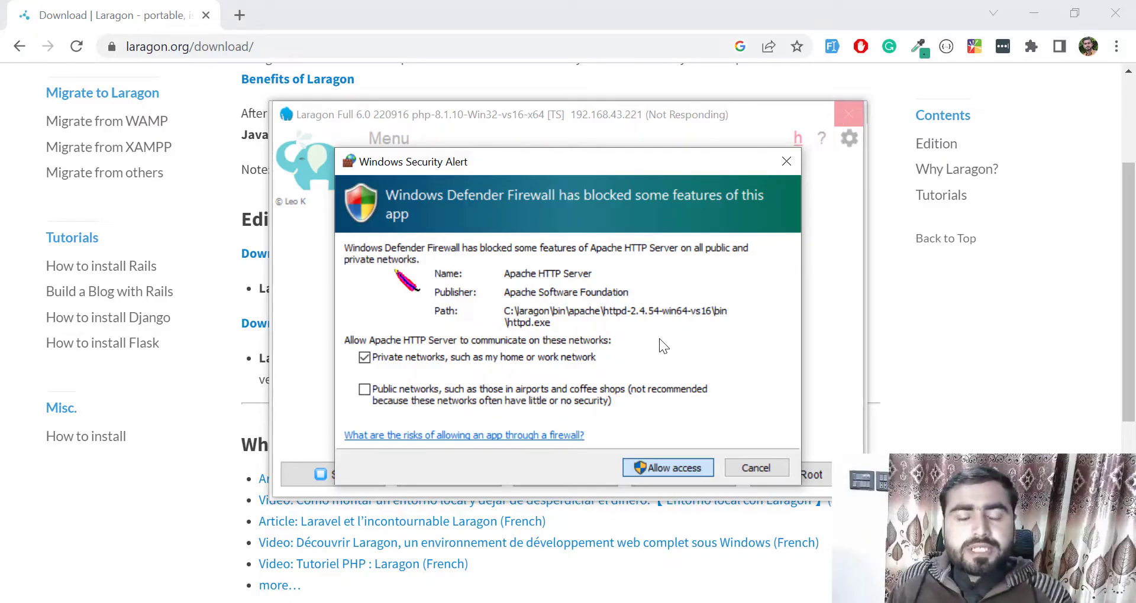
{"action": "key", "text": "Return"}
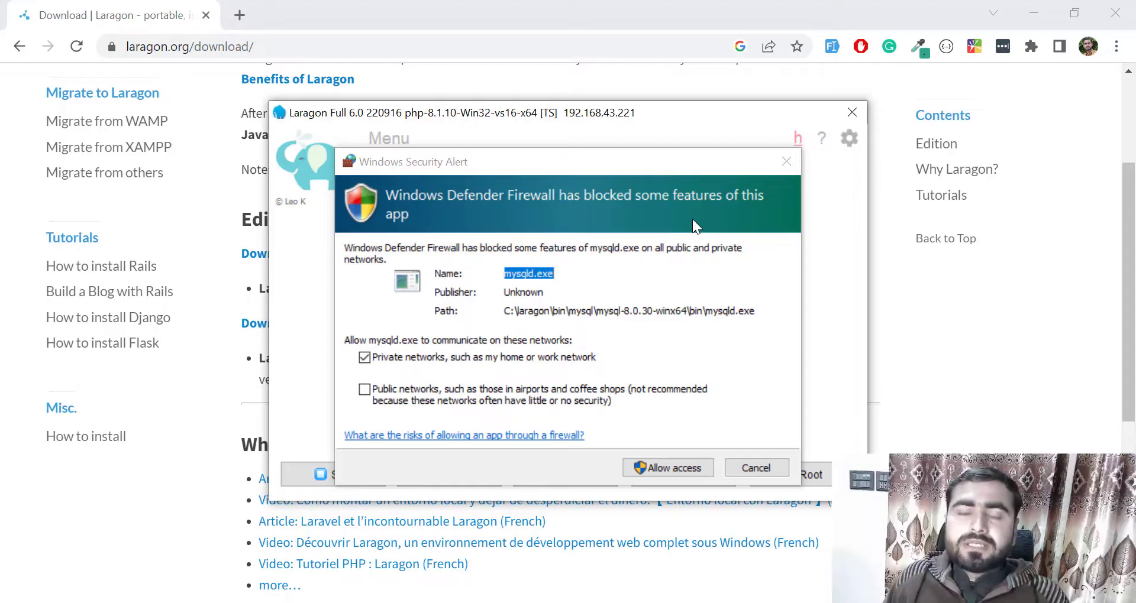
{"action": "left_click", "coordinate": [654, 469]}
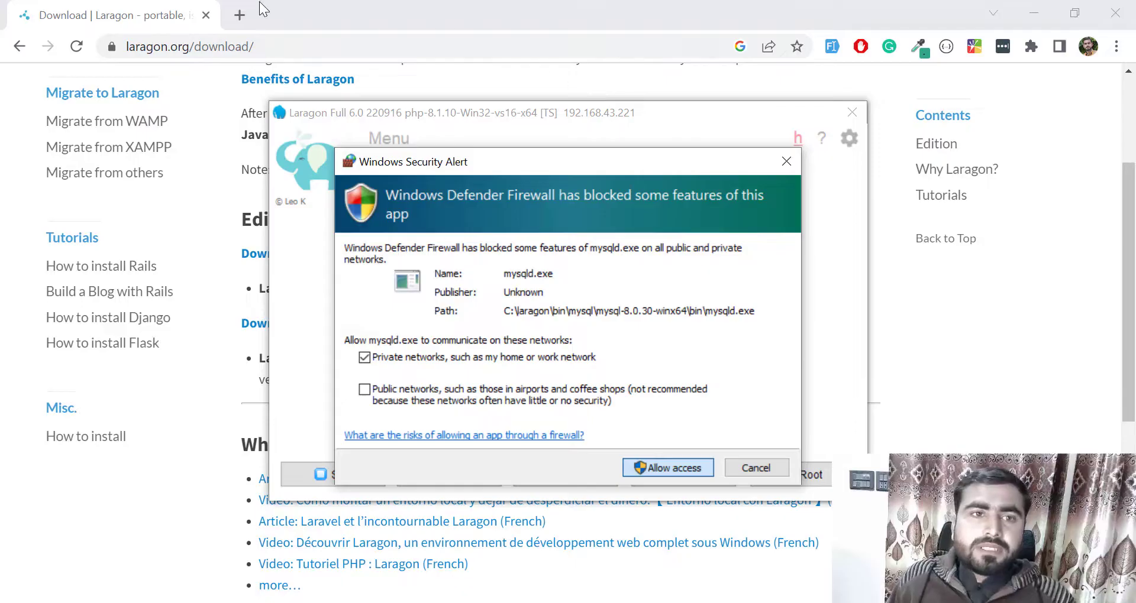
Open localhost/phpmyadmin/ in a new browser tab and read the page's message
{"action": "left_click", "coordinate": [244, 7]}
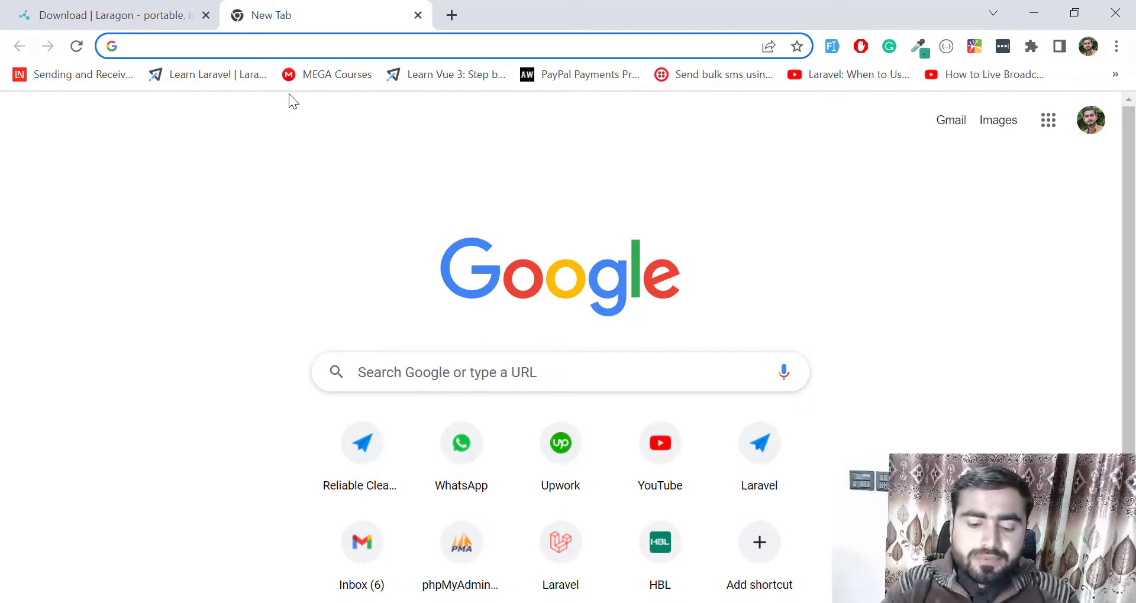
{"action": "type", "text": "local"}
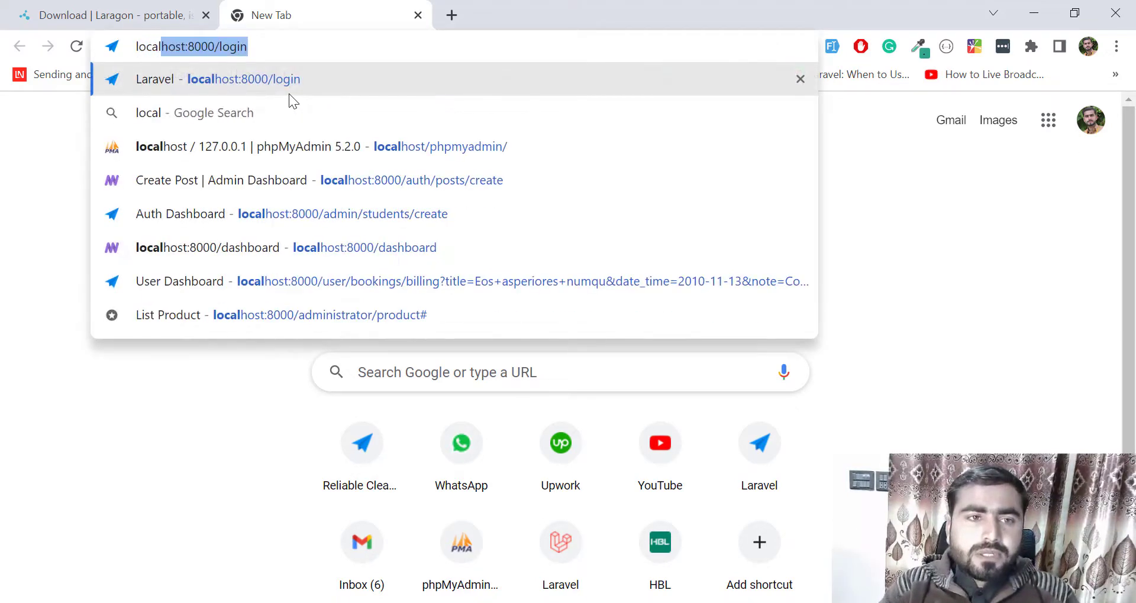
{"action": "type", "text": "os"}
{"action": "key", "text": "BackSpace"}
{"action": "key", "text": "BackSpace"}
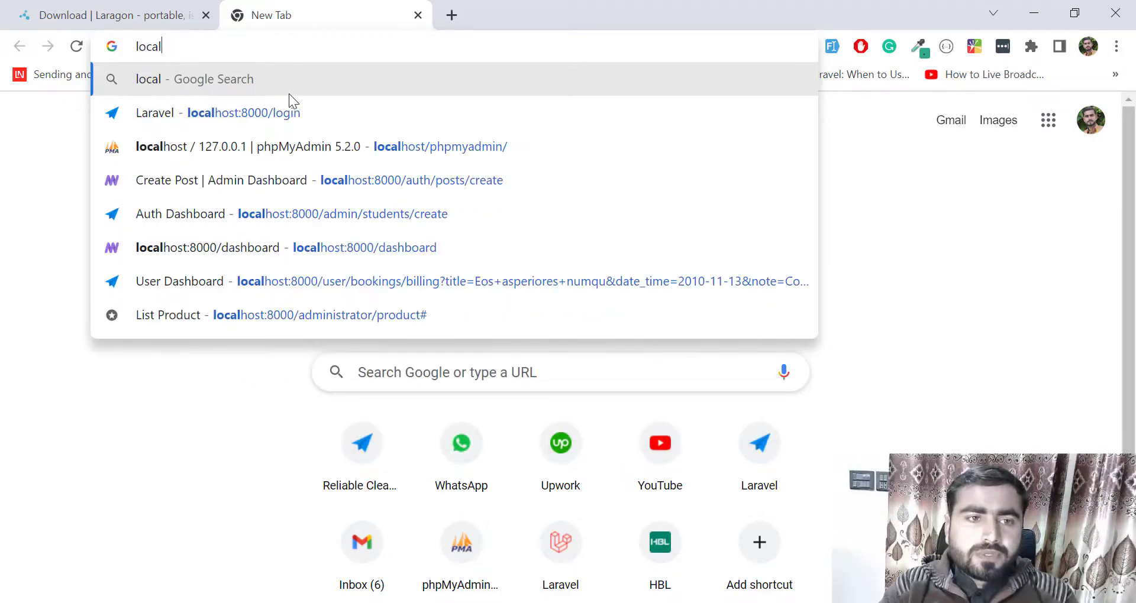
{"action": "type", "text": "ho"}
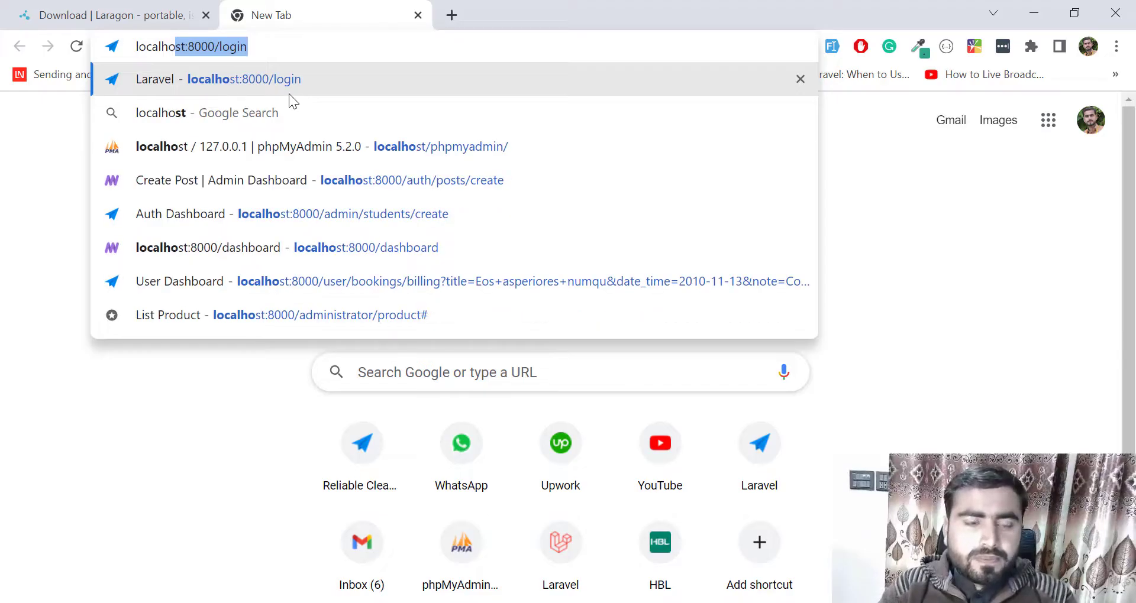
{"action": "type", "text": "st"}
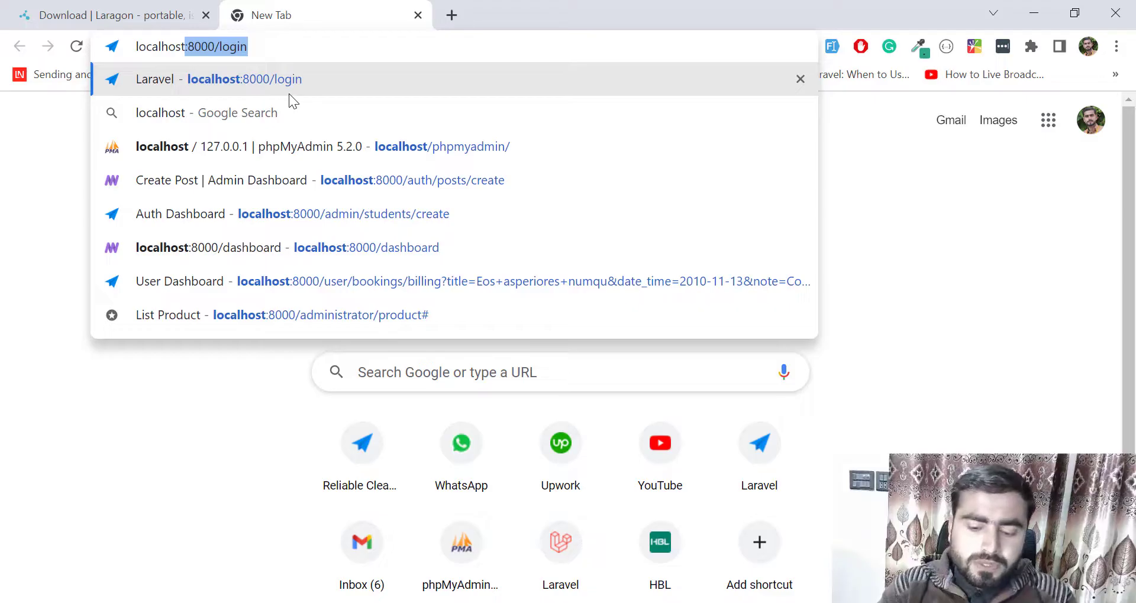
{"action": "type", "text": "/php"}
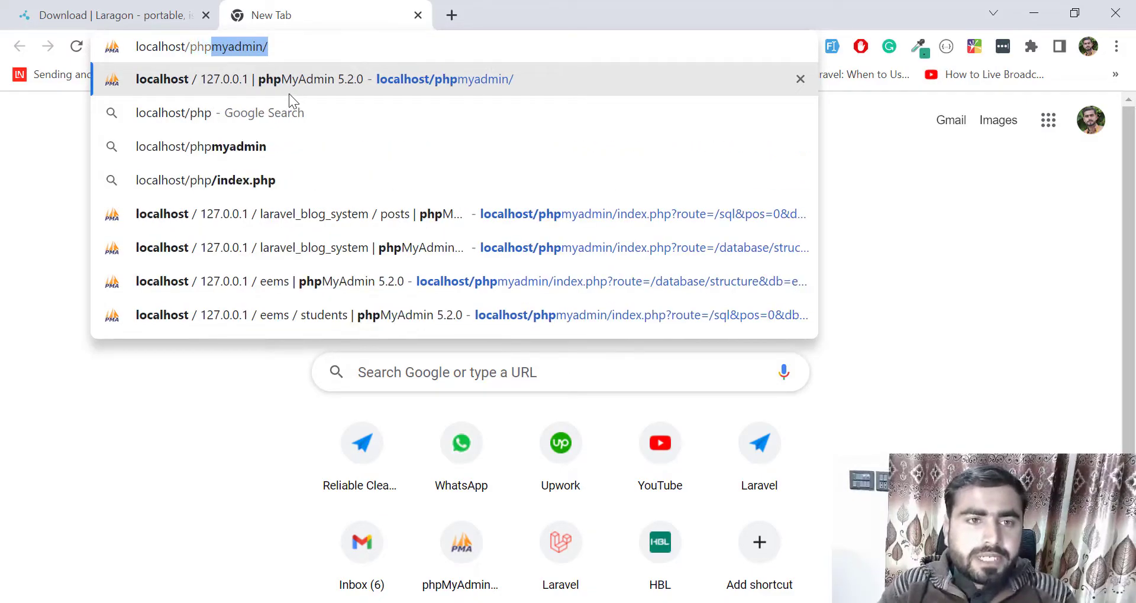
{"action": "key", "text": "Return"}
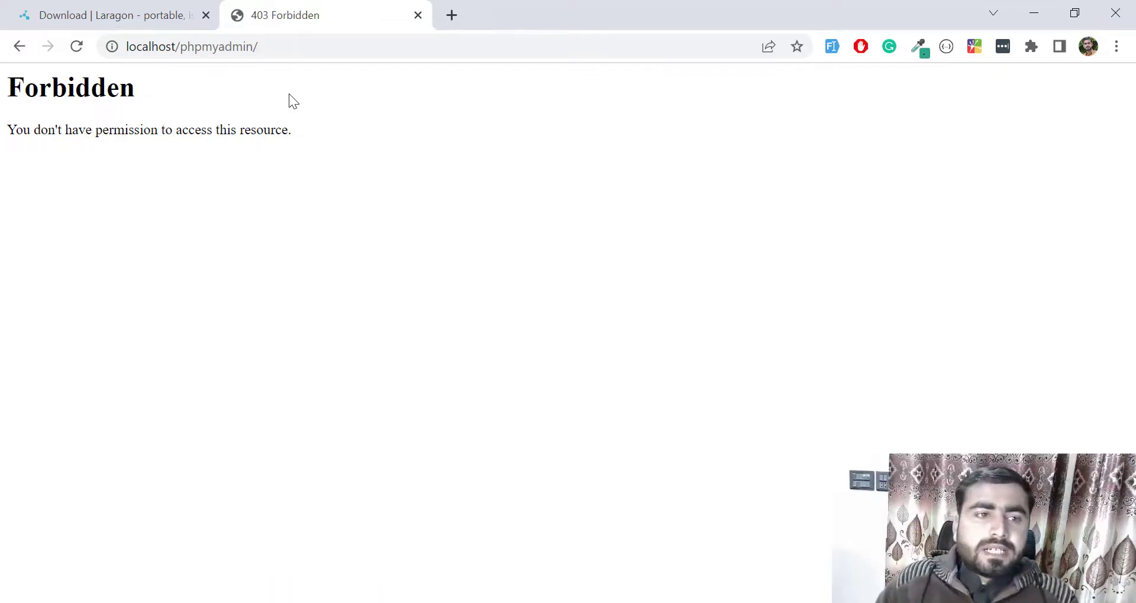
{"action": "left_click_drag", "start_coordinate": [194, 130], "coordinate": [296, 129]}
{"action": "left_click", "coordinate": [318, 155]}
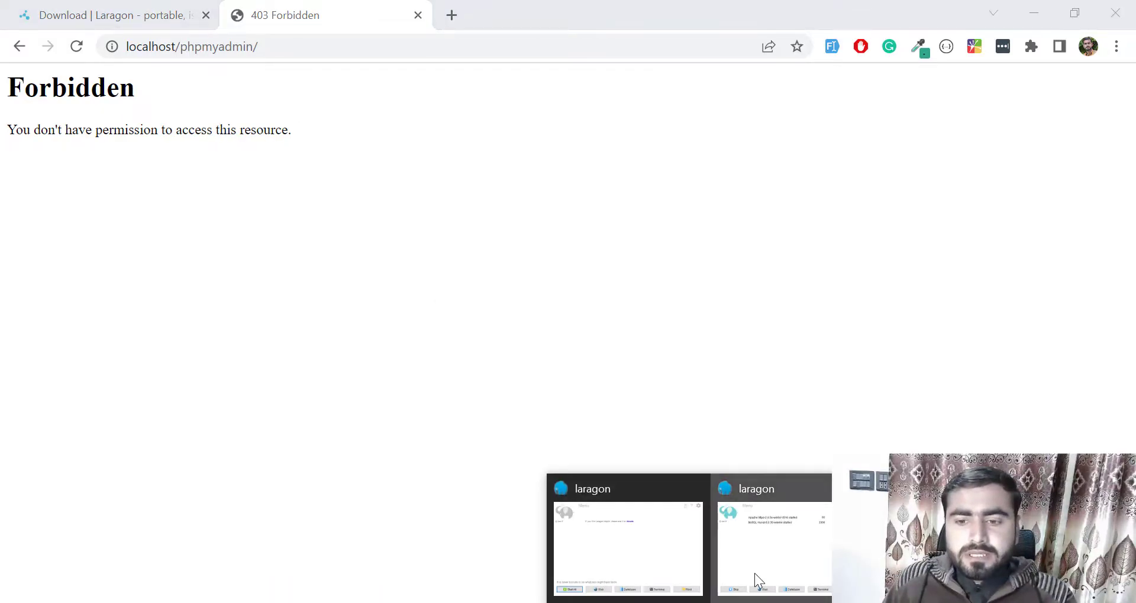
Close the duplicate Laragon window whose services are stopped and bring up the one with Apache and MySQL running
{"action": "left_click", "coordinate": [754, 573]}
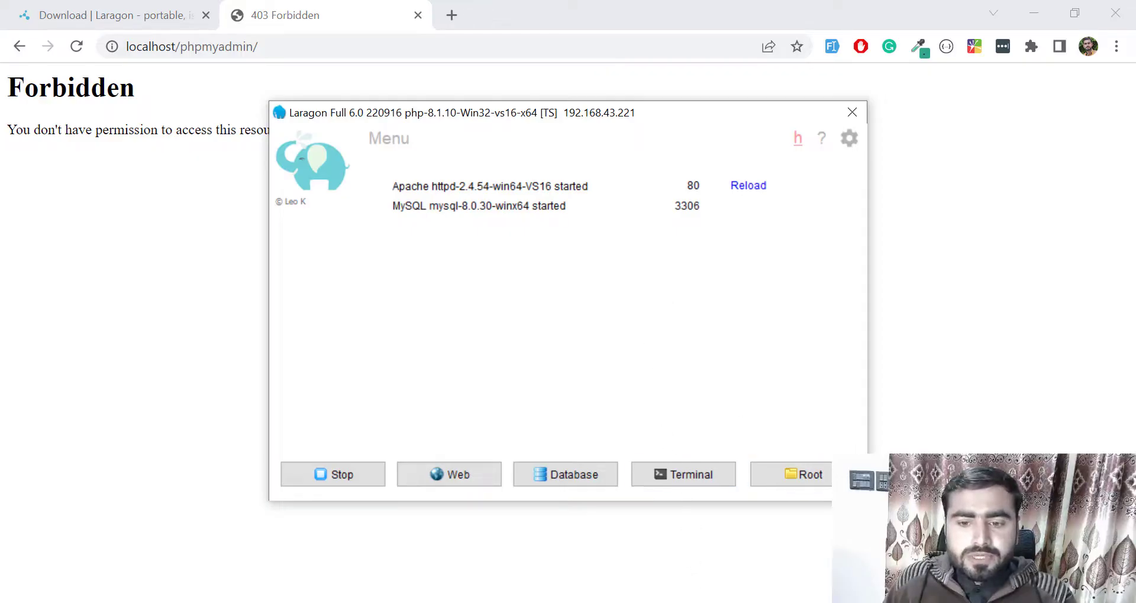
{"action": "left_click", "coordinate": [675, 601]}
{"action": "left_click", "coordinate": [662, 546]}
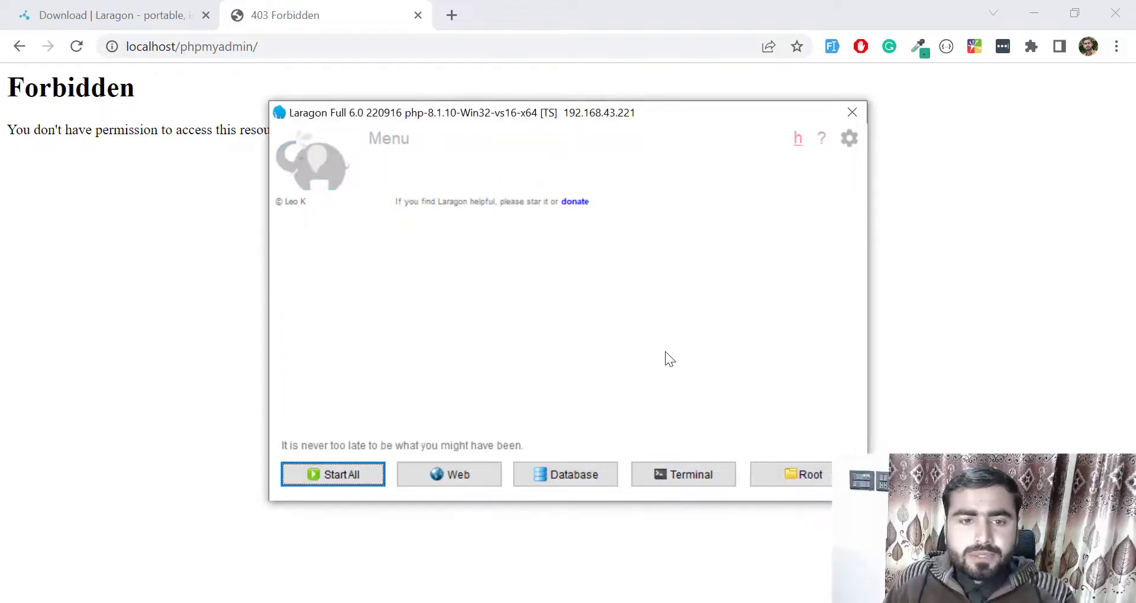
{"action": "left_click", "coordinate": [851, 112]}
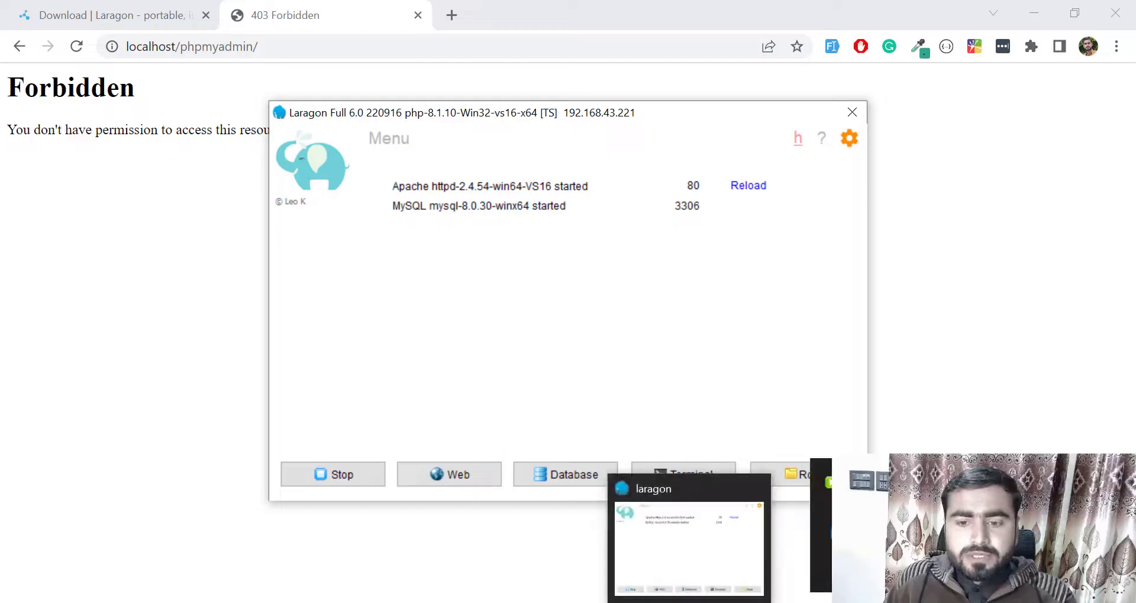
{"action": "left_click", "coordinate": [689, 552]}
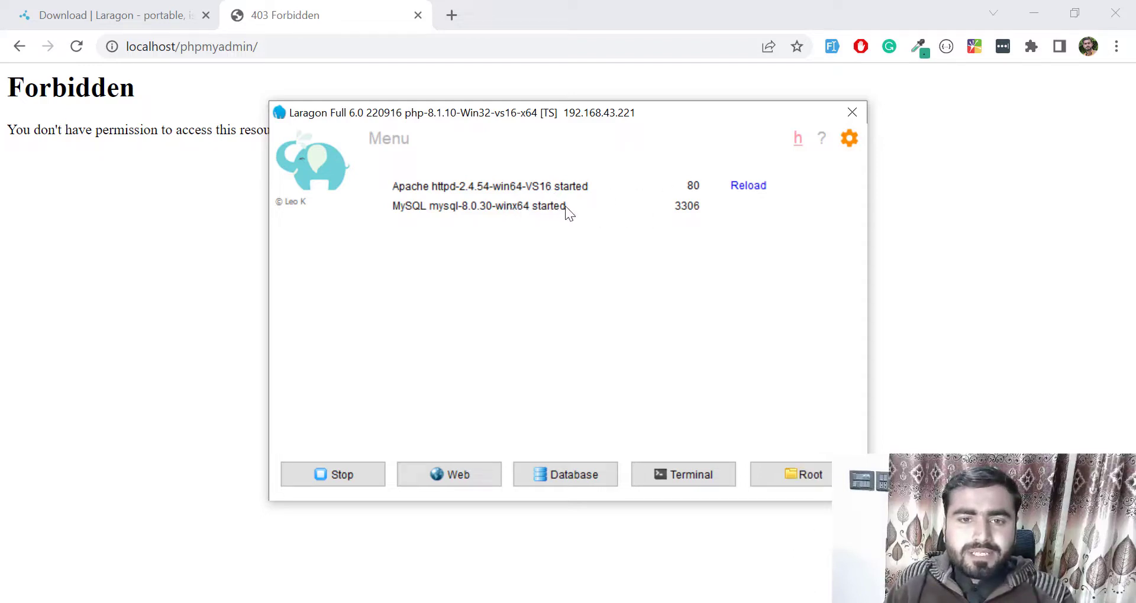
Recheck the message on the localhost/phpmyadmin/ page and return to the Laragon window
{"action": "left_click", "coordinate": [65, 254]}
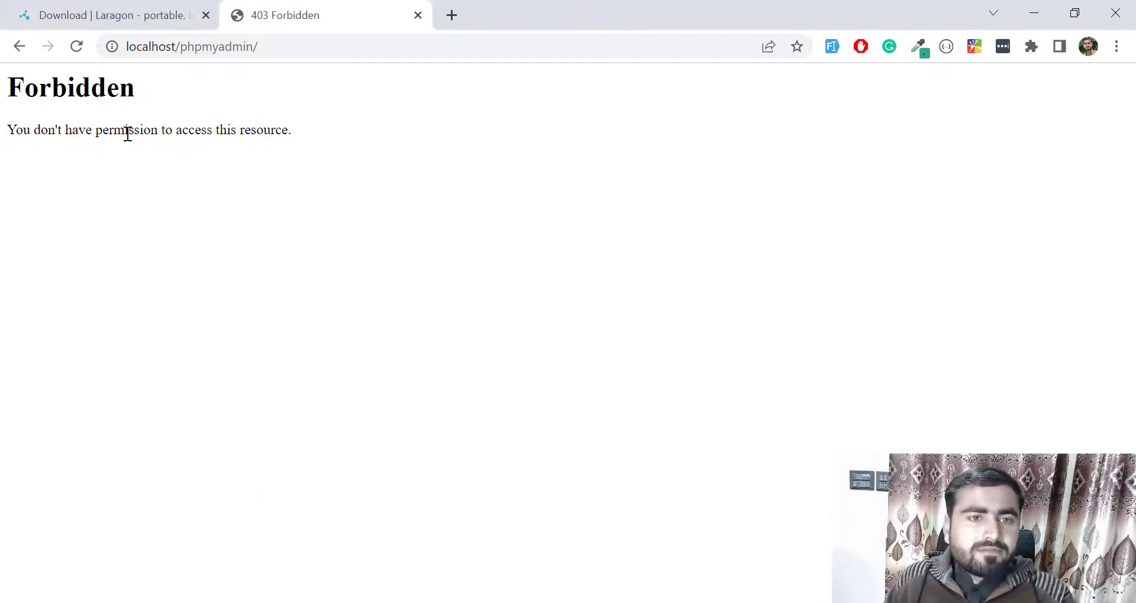
{"action": "left_click_drag", "start_coordinate": [126, 130], "coordinate": [369, 141]}
{"action": "left_click", "coordinate": [370, 141]}
{"action": "left_click", "coordinate": [691, 600]}
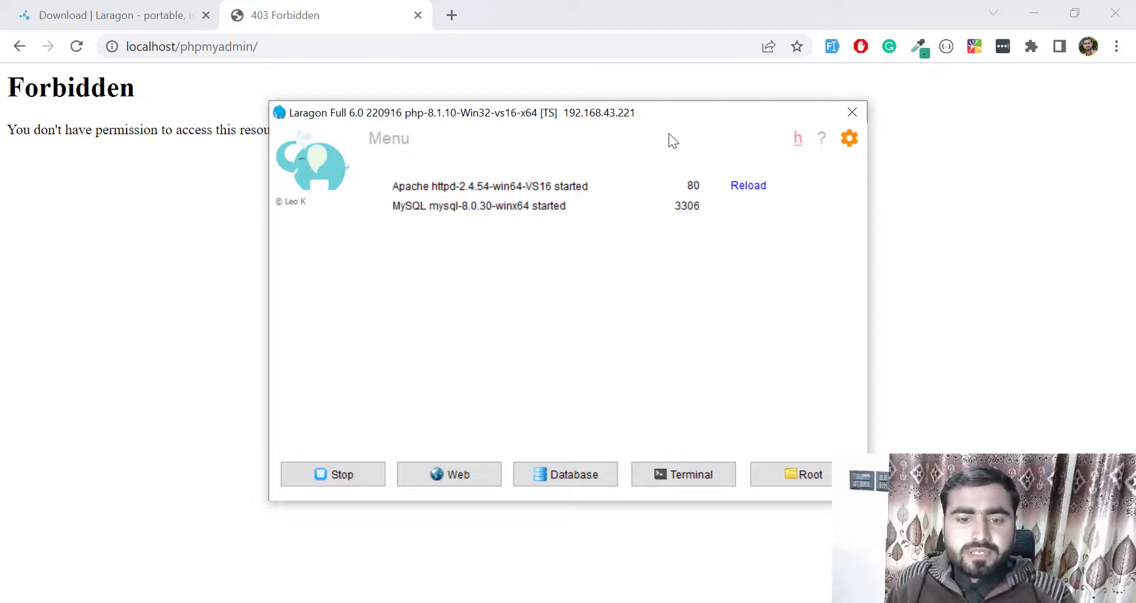
Open Laragon's database manager and connect to MySQL with the Laragon.MySQL session on host 127.0.0.1
{"action": "left_click", "coordinate": [575, 473]}
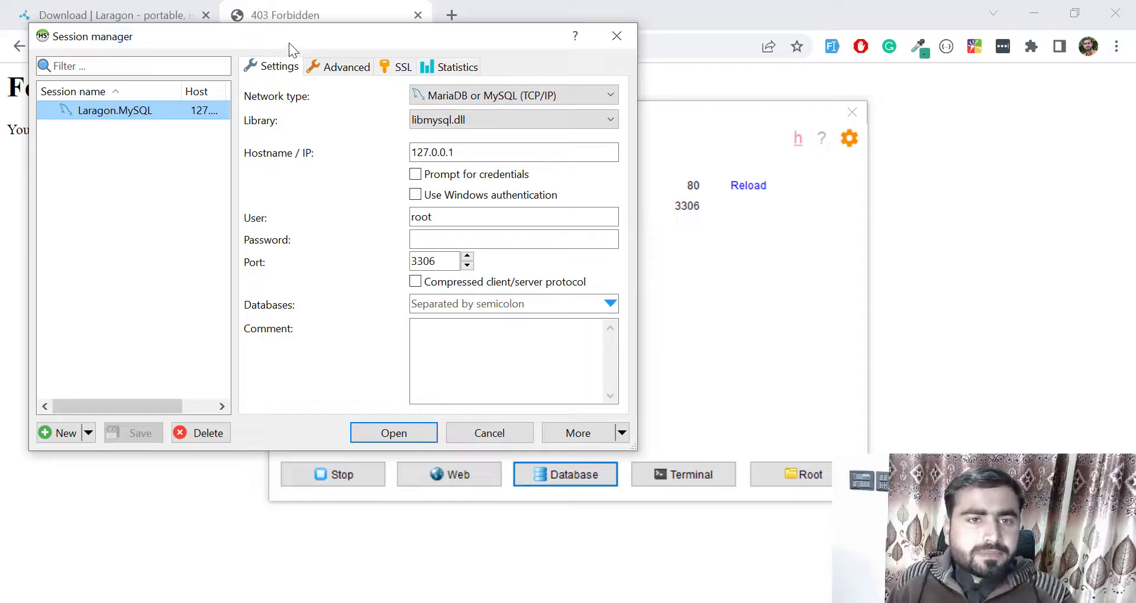
{"action": "left_click_drag", "start_coordinate": [289, 43], "coordinate": [317, 51]}
{"action": "left_click_drag", "start_coordinate": [439, 161], "coordinate": [497, 157]}
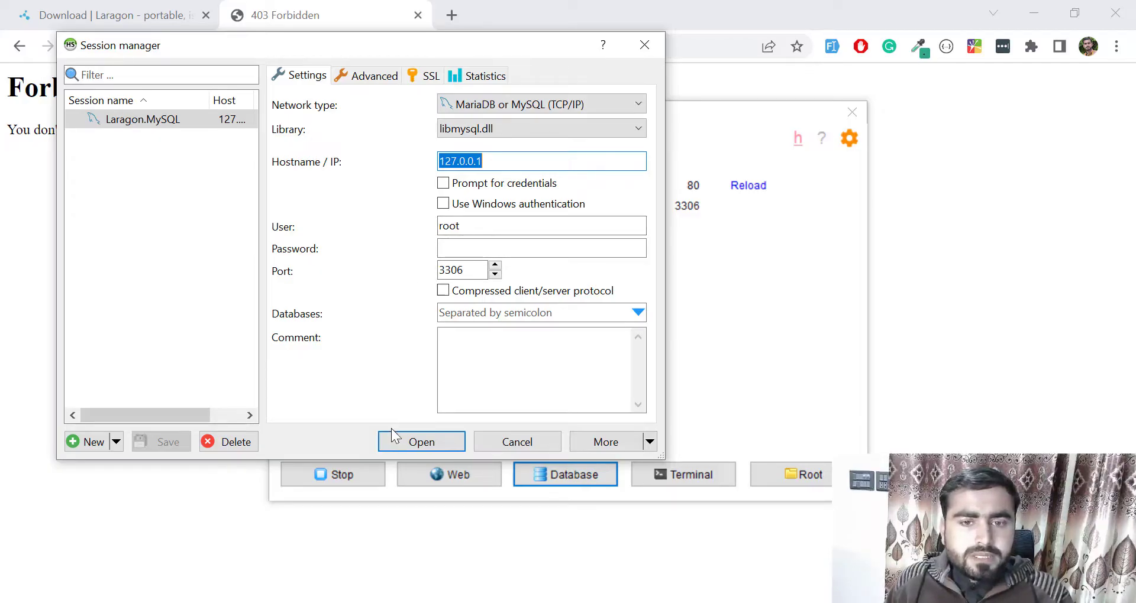
{"action": "left_click", "coordinate": [407, 443]}
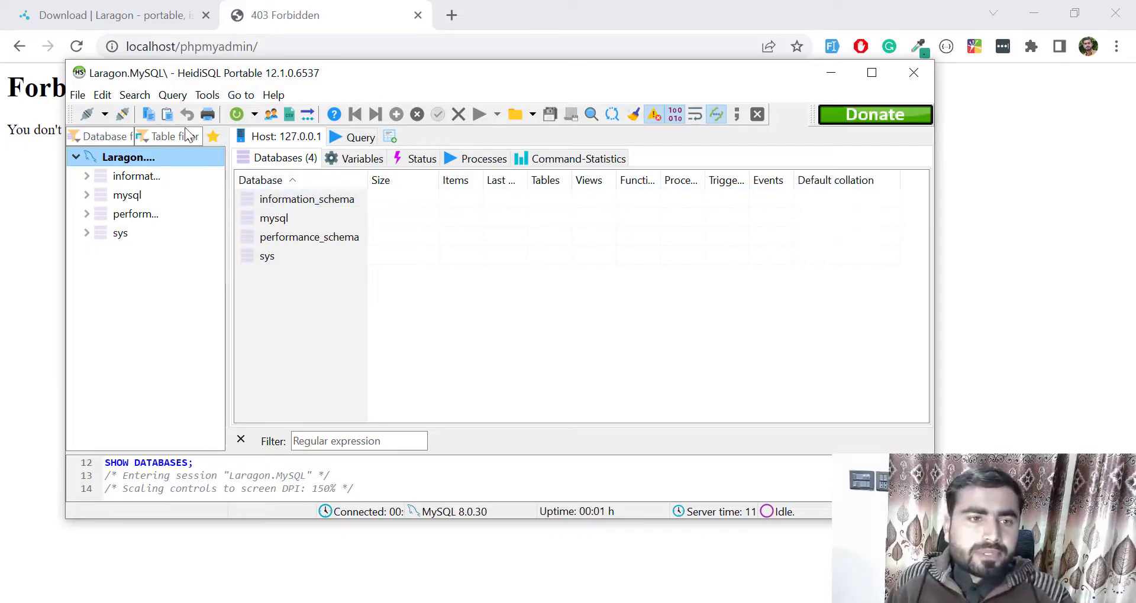
{"action": "left_click_drag", "start_coordinate": [383, 76], "coordinate": [480, 87]}
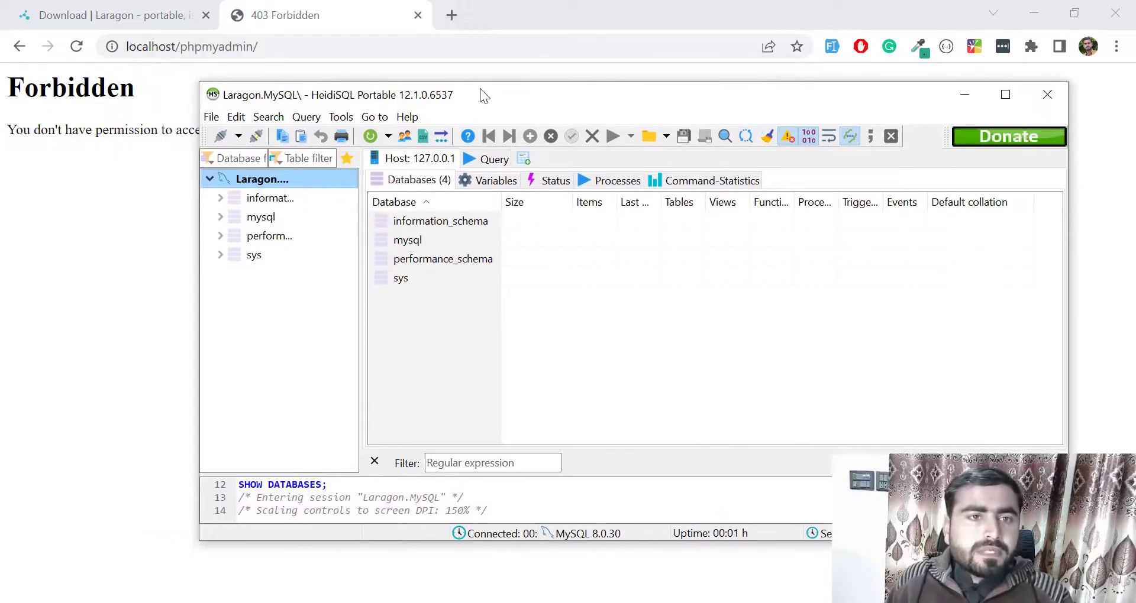
Reload the localhost/phpmyadmin/ page, look over the databases in HeidiSQL, and close HeidiSQL
{"action": "left_click", "coordinate": [77, 46]}
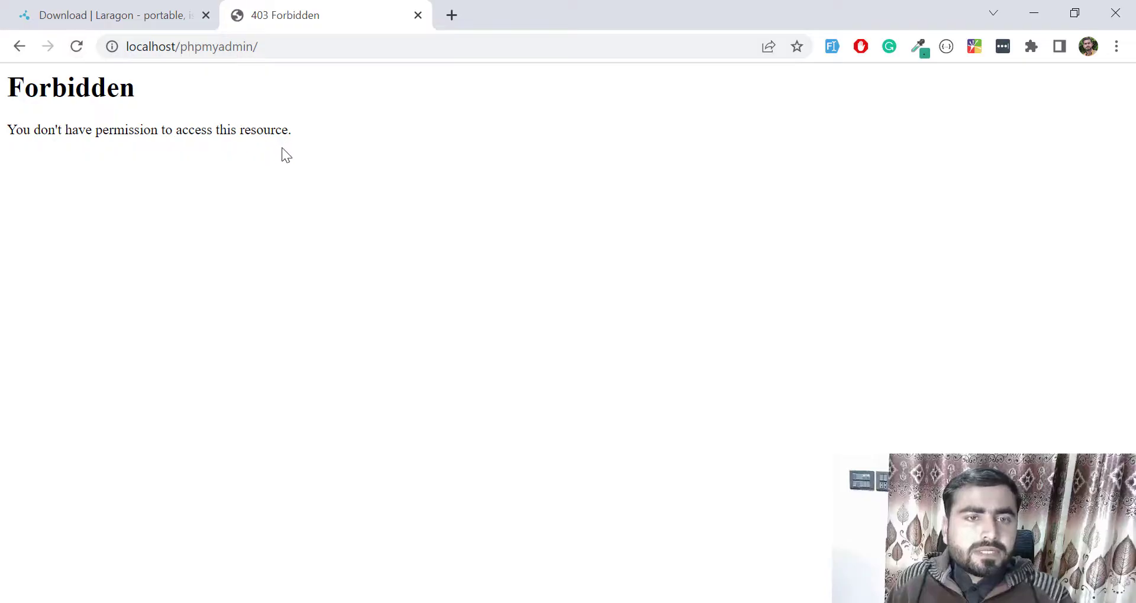
{"action": "key", "text": "alt+Tab"}
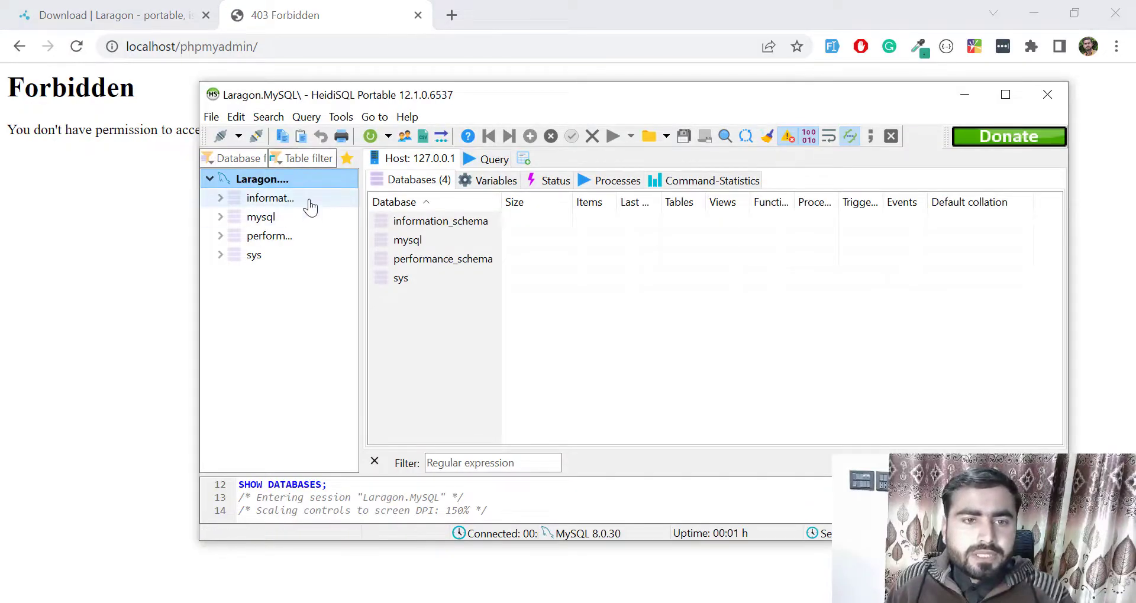
{"action": "left_click", "coordinate": [215, 118]}
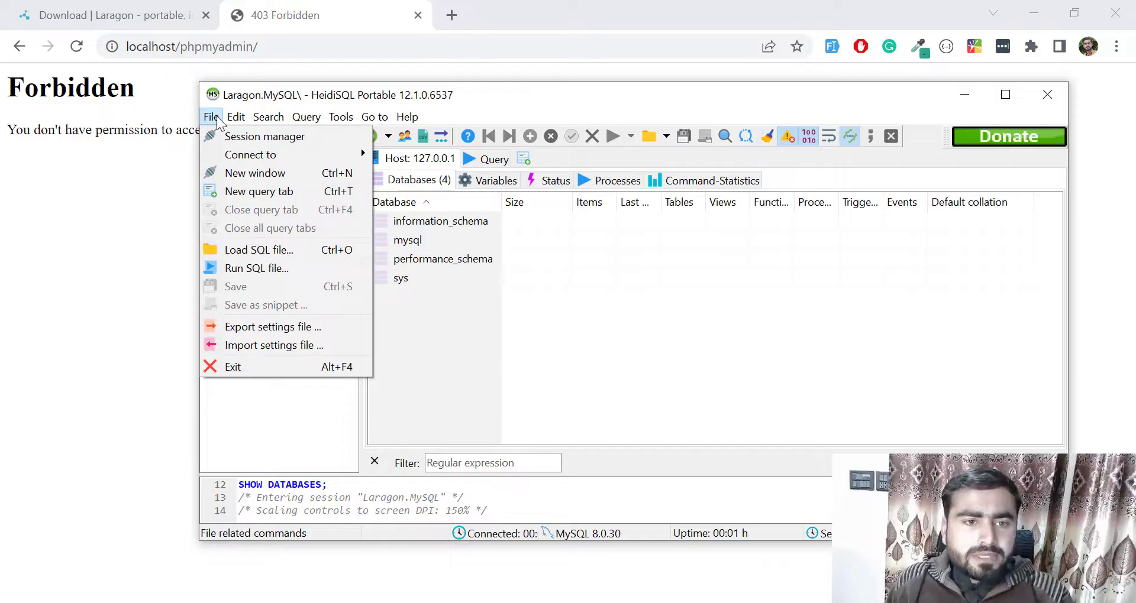
{"action": "left_click", "coordinate": [355, 99]}
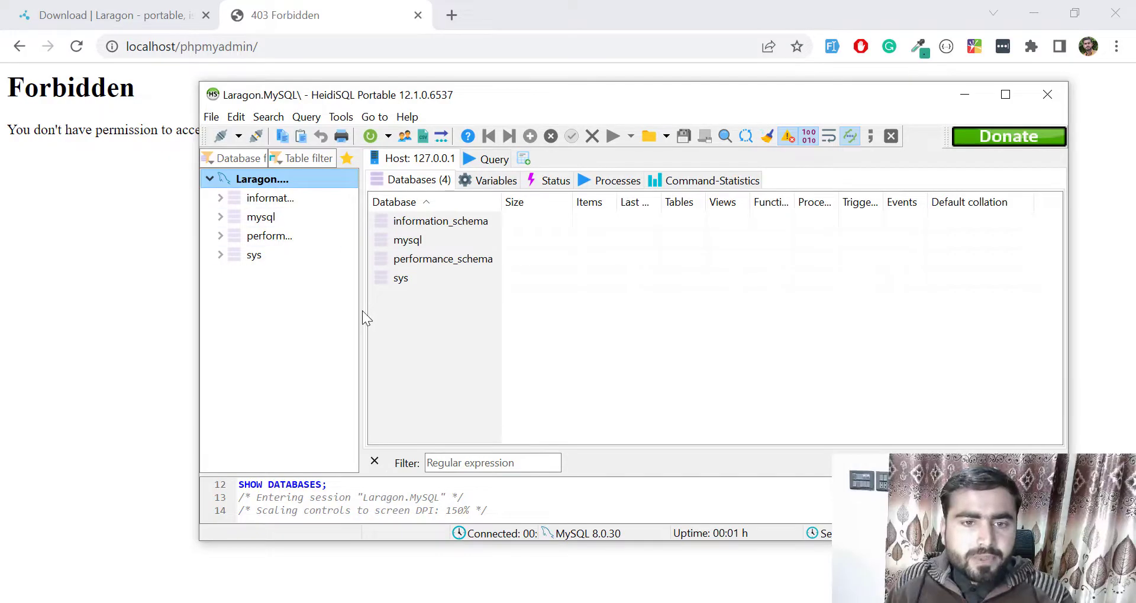
{"action": "left_click_drag", "start_coordinate": [362, 311], "coordinate": [346, 309]}
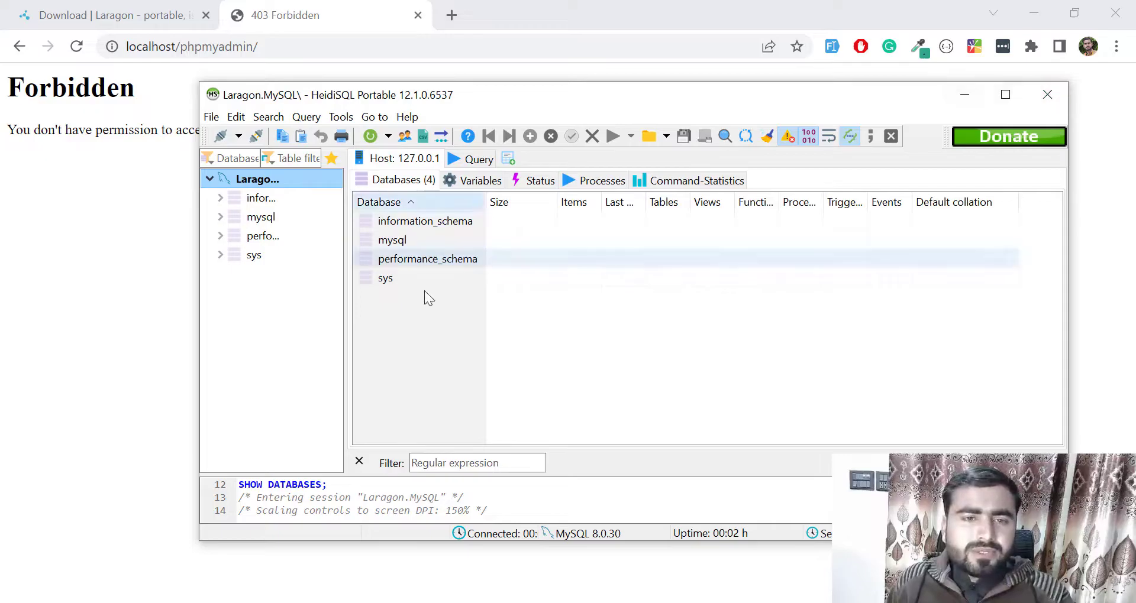
{"action": "left_click", "coordinate": [1046, 94]}
Load 127.0.0.1 in the browser tab in place of localhost/phpmyadmin/
{"action": "left_click", "coordinate": [378, 44]}
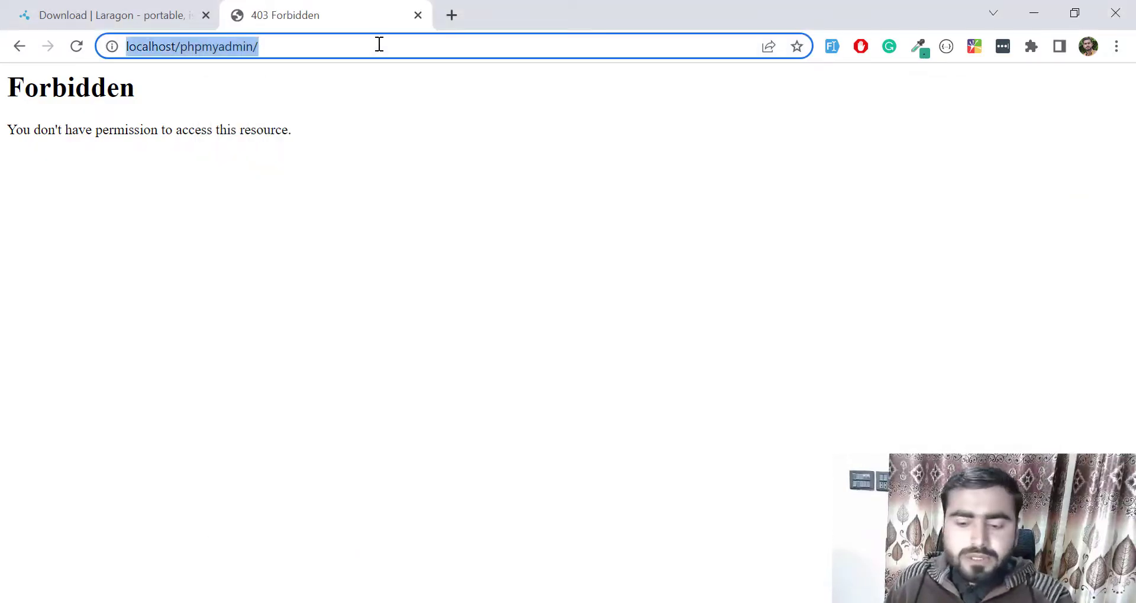
{"action": "left_click", "coordinate": [343, 48]}
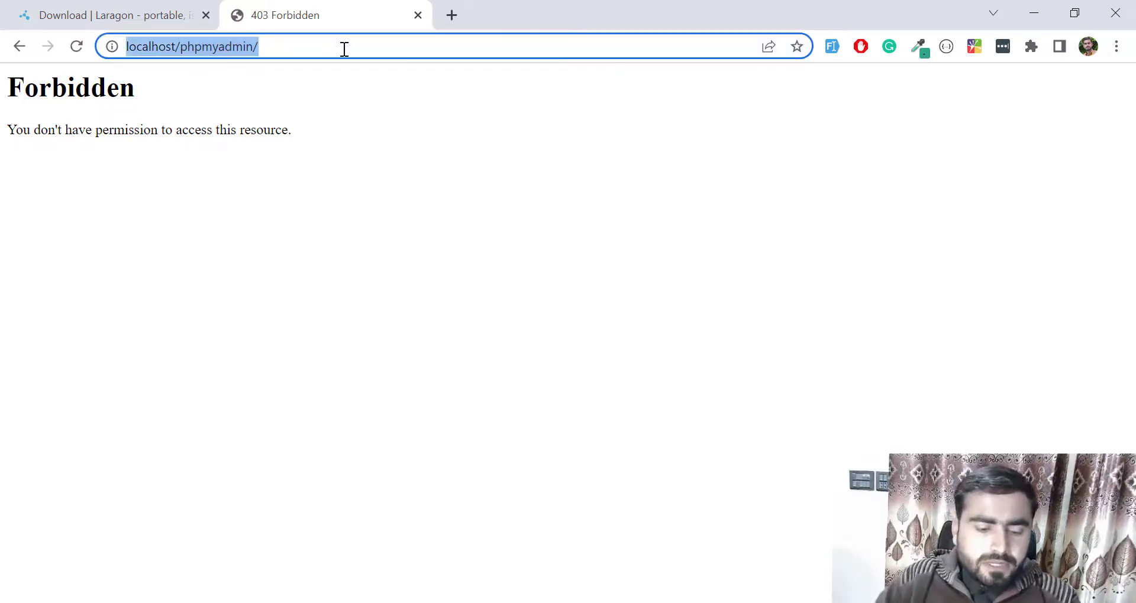
{"action": "type", "text": "127"}
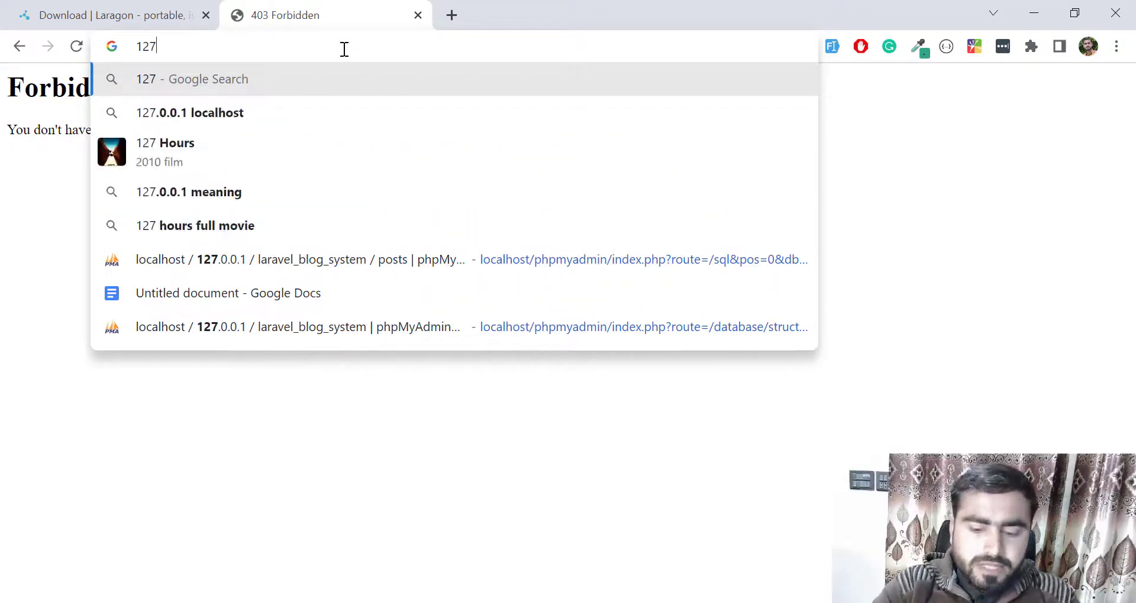
{"action": "type", "text": "7.0"}
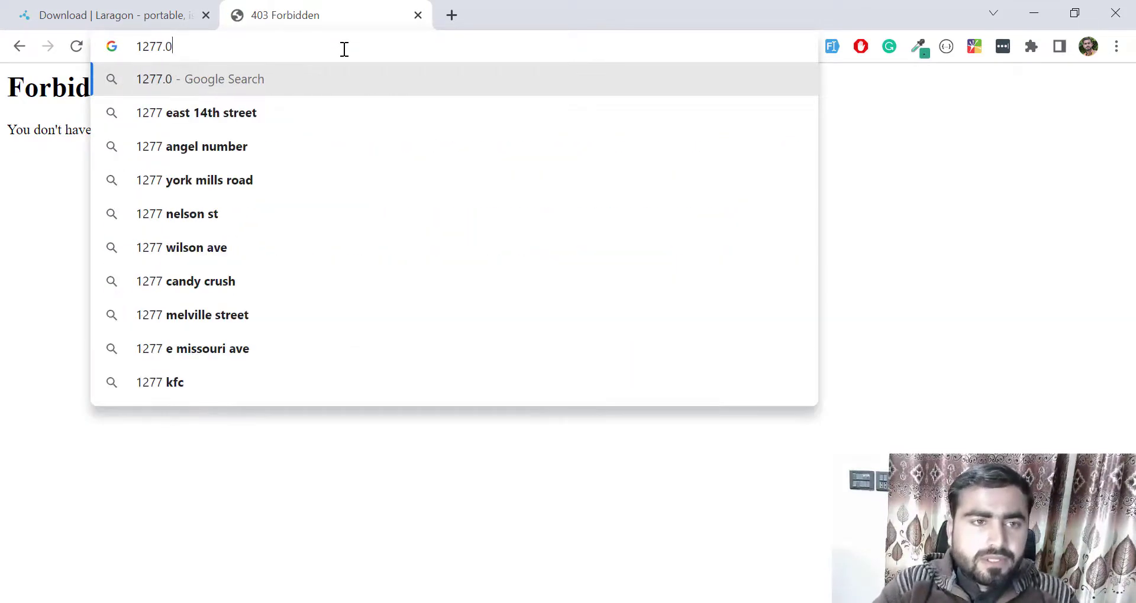
{"action": "key", "text": "BackSpace"}
{"action": "key", "text": "BackSpace"}
{"action": "key", "text": "BackSpace"}
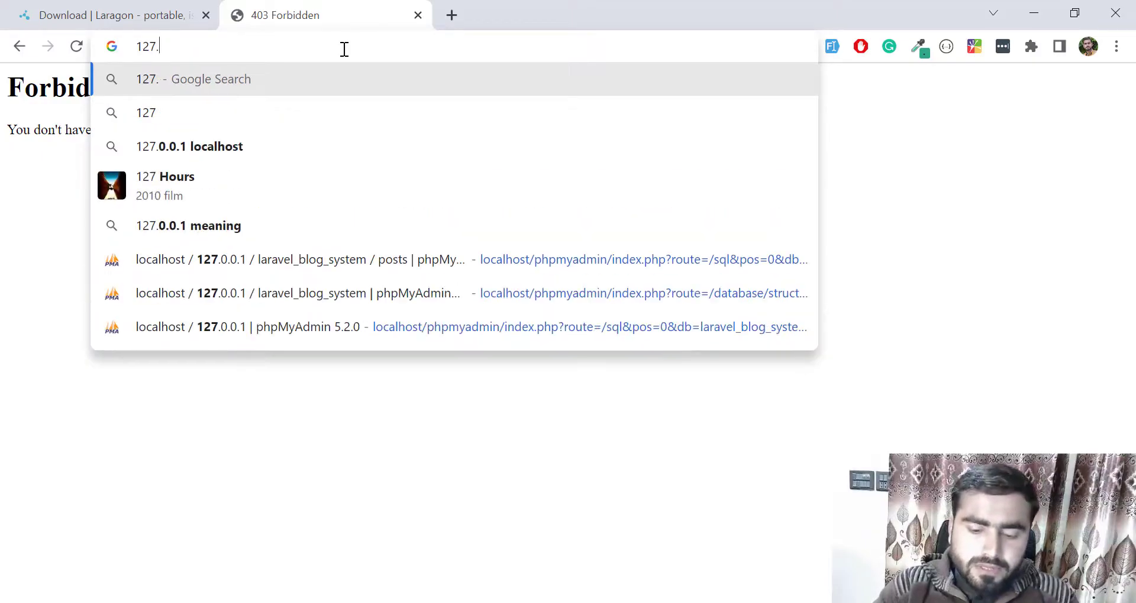
{"action": "type", "text": ".0."}
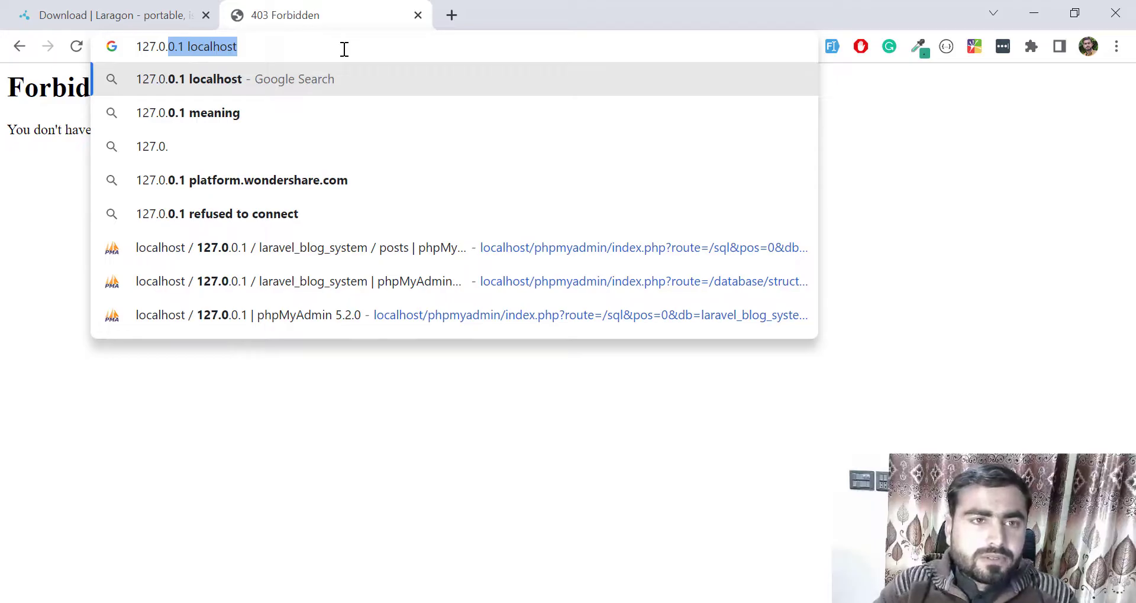
{"action": "type", "text": "0"}
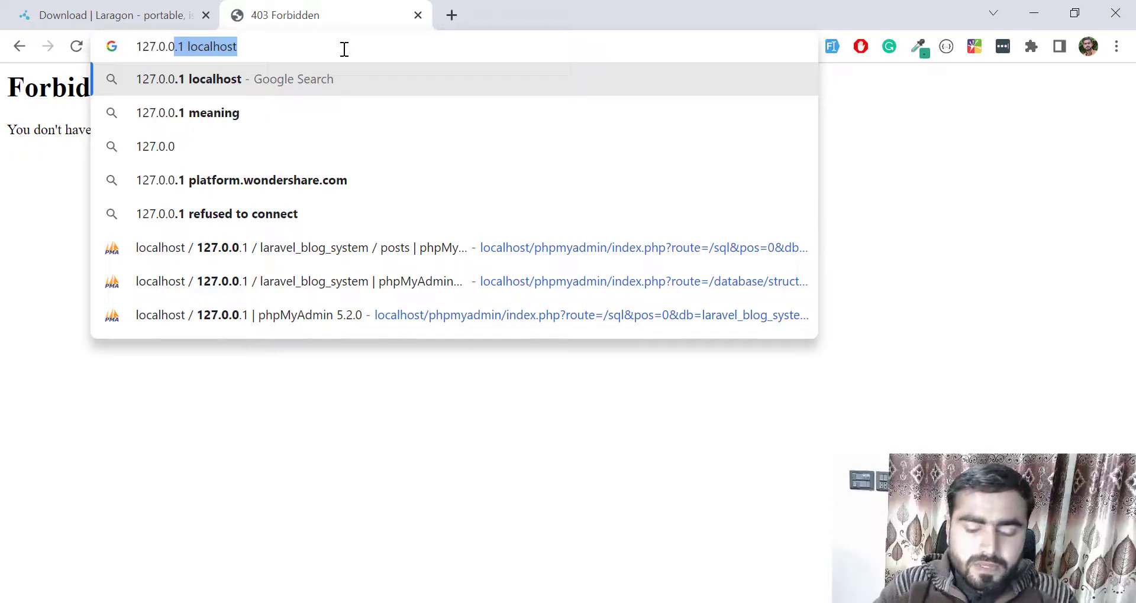
{"action": "type", "text": ".1"}
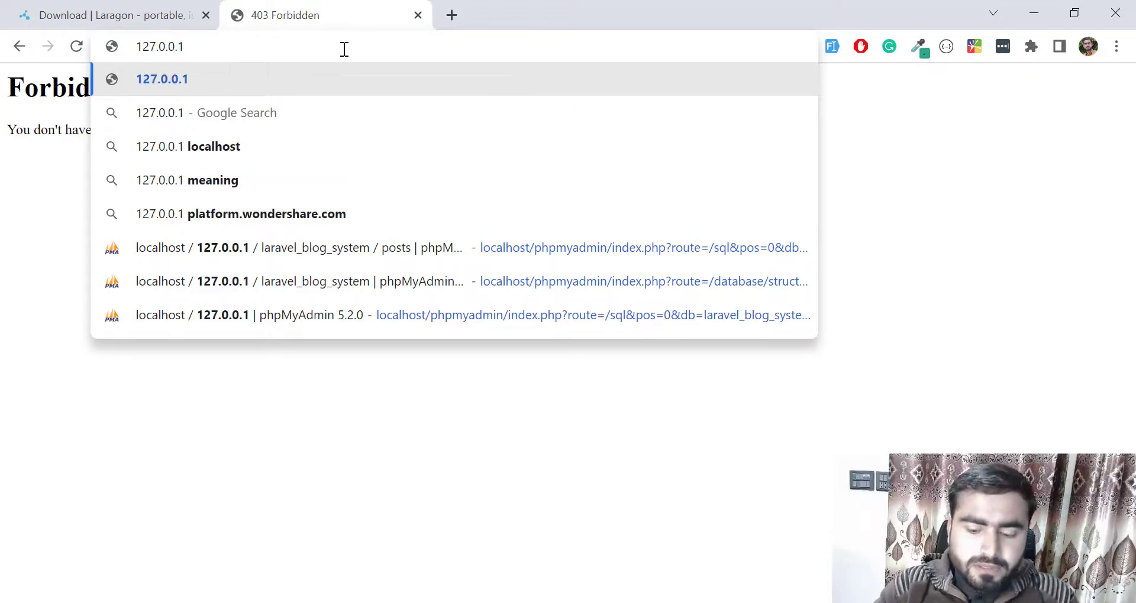
{"action": "type", "text": "/p"}
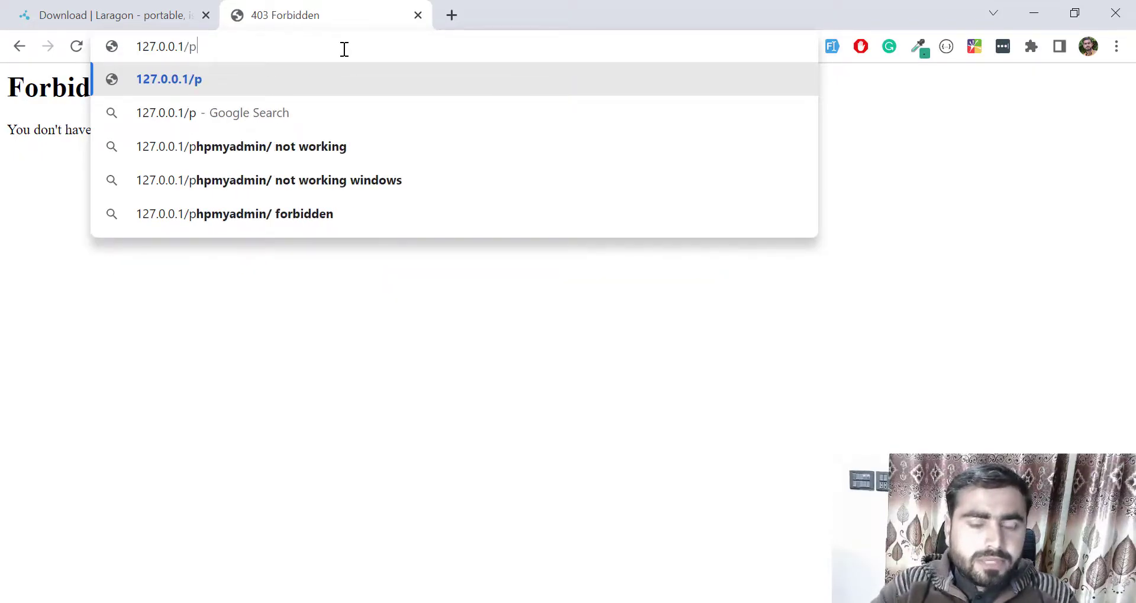
{"action": "type", "text": "hp"}
{"action": "key", "text": "BackSpace"}
{"action": "key", "text": "BackSpace"}
{"action": "key", "text": "BackSpace"}
{"action": "key", "text": "BackSpace"}
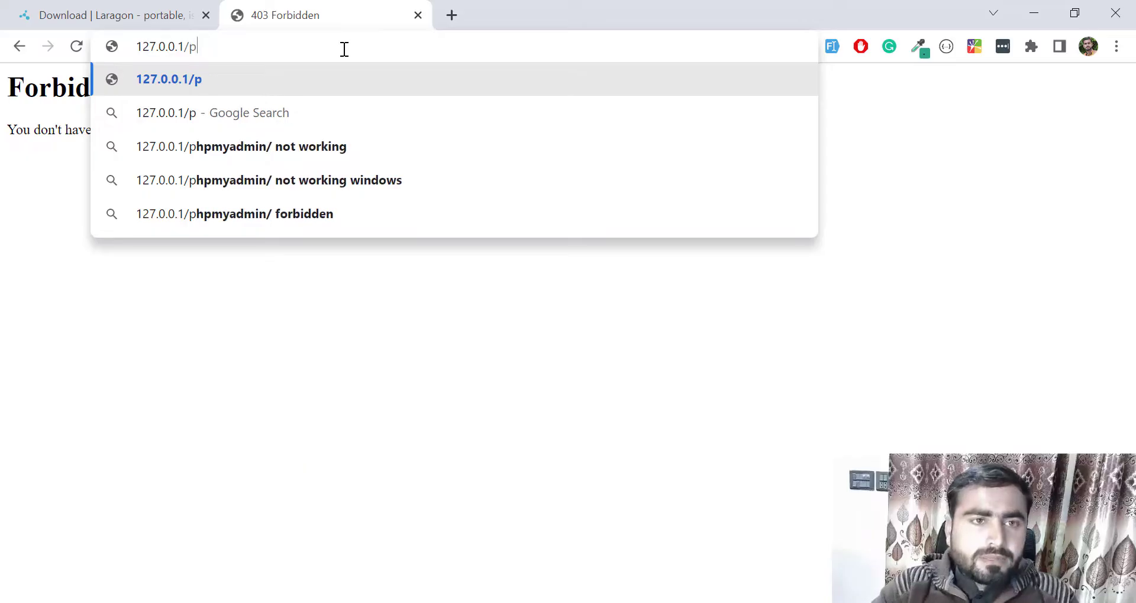
{"action": "key", "text": "Return"}
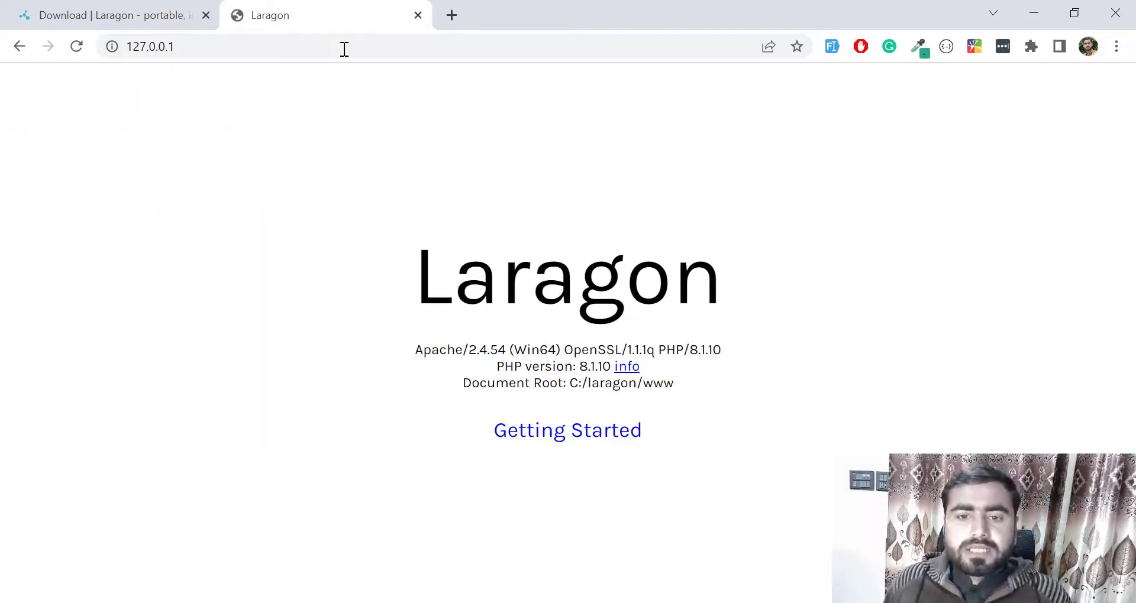
View the Getting Started documentation linked from the Laragon page and return to 127.0.0.1
{"action": "left_click", "coordinate": [587, 434]}
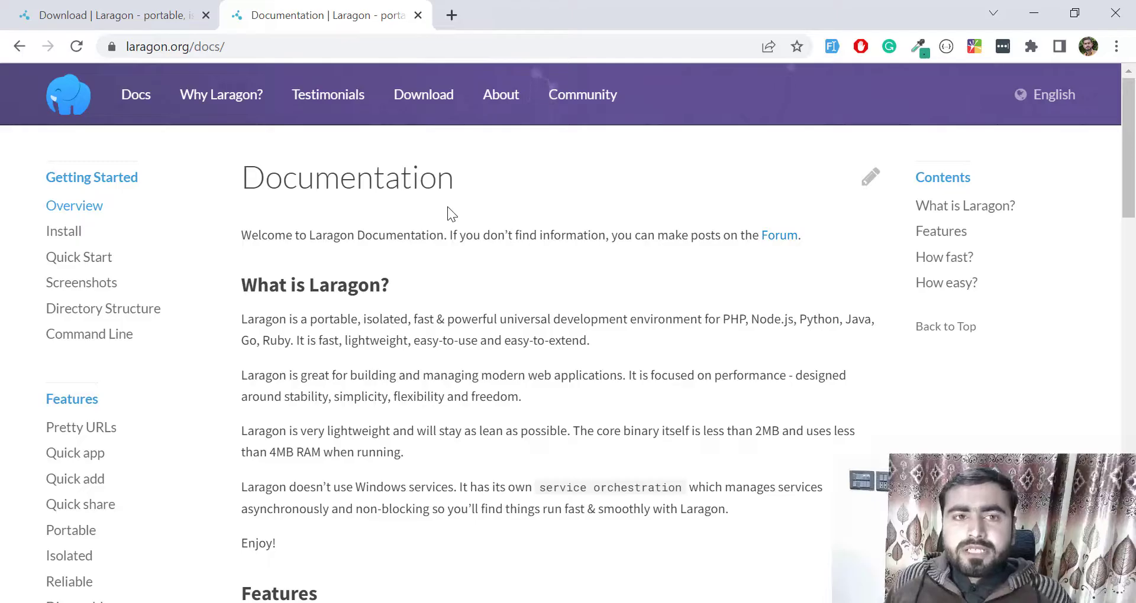
{"action": "left_click_drag", "start_coordinate": [111, 46], "coordinate": [202, 52]}
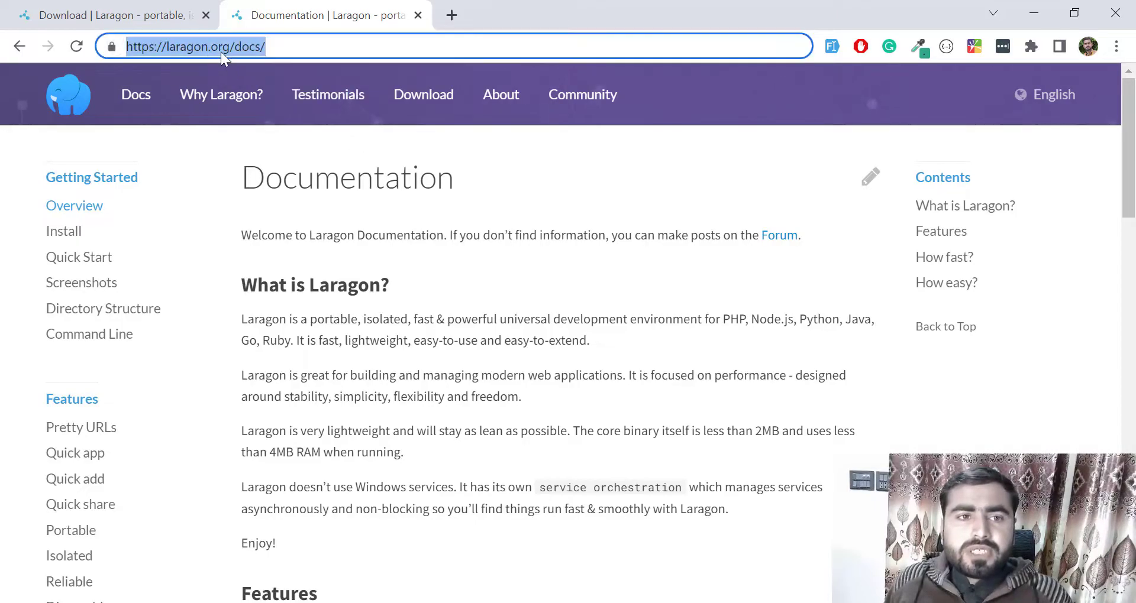
{"action": "type", "text": "127.0.0.1"}
{"action": "key", "text": "Return"}
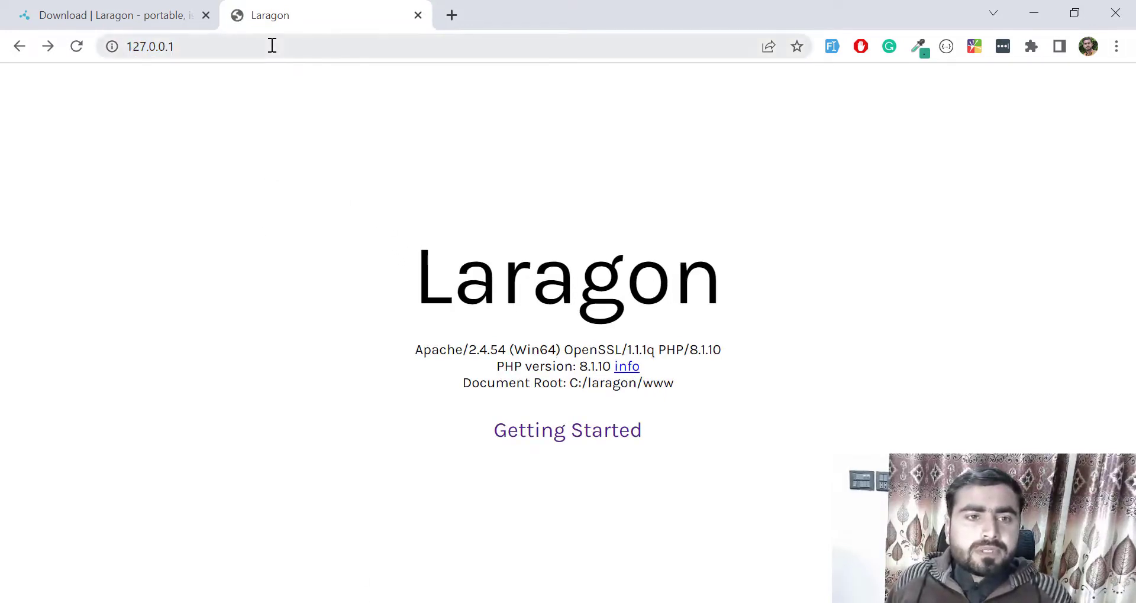
Switch to File Explorer, view the C:\laragon folder, and open index.php from its www folder
{"action": "left_click", "coordinate": [332, 602]}
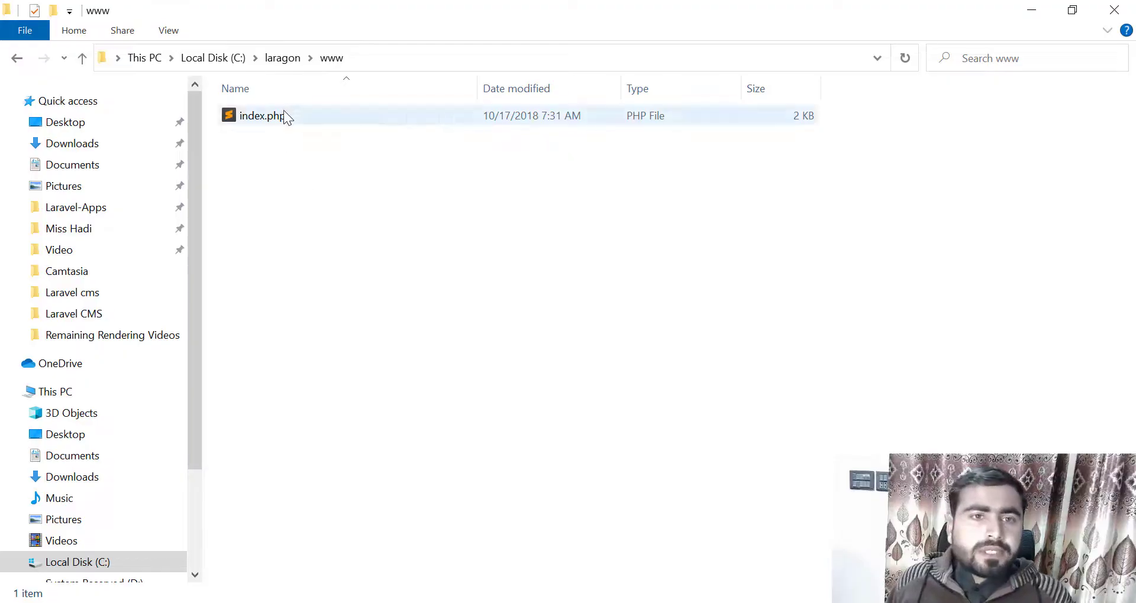
{"action": "left_click", "coordinate": [285, 57]}
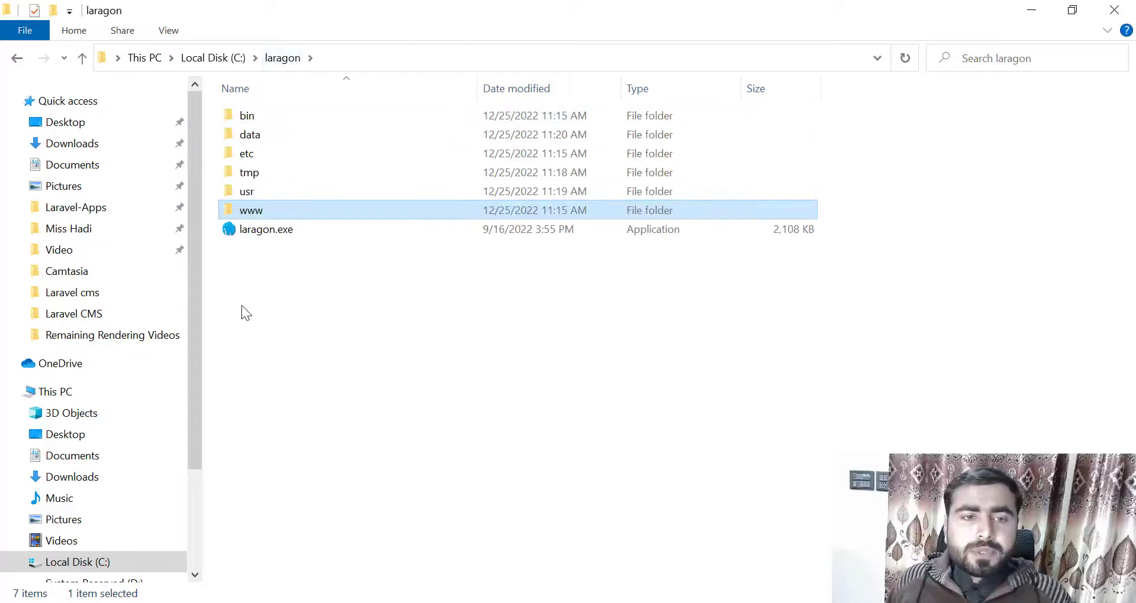
{"action": "double_click", "coordinate": [289, 210]}
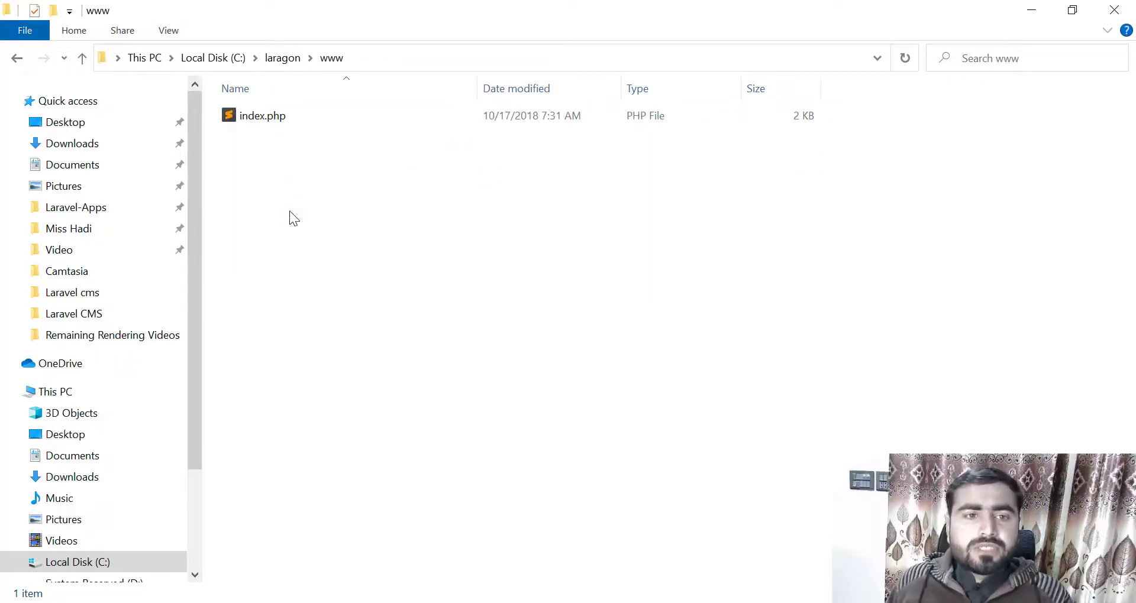
{"action": "left_click", "coordinate": [256, 120]}
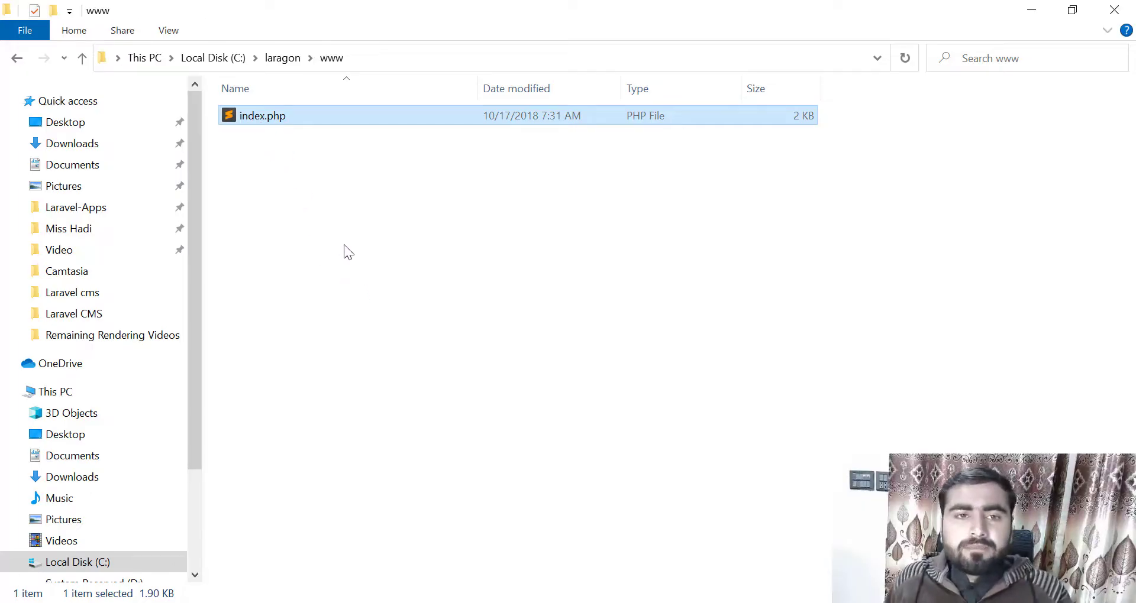
{"action": "key", "text": "Return"}
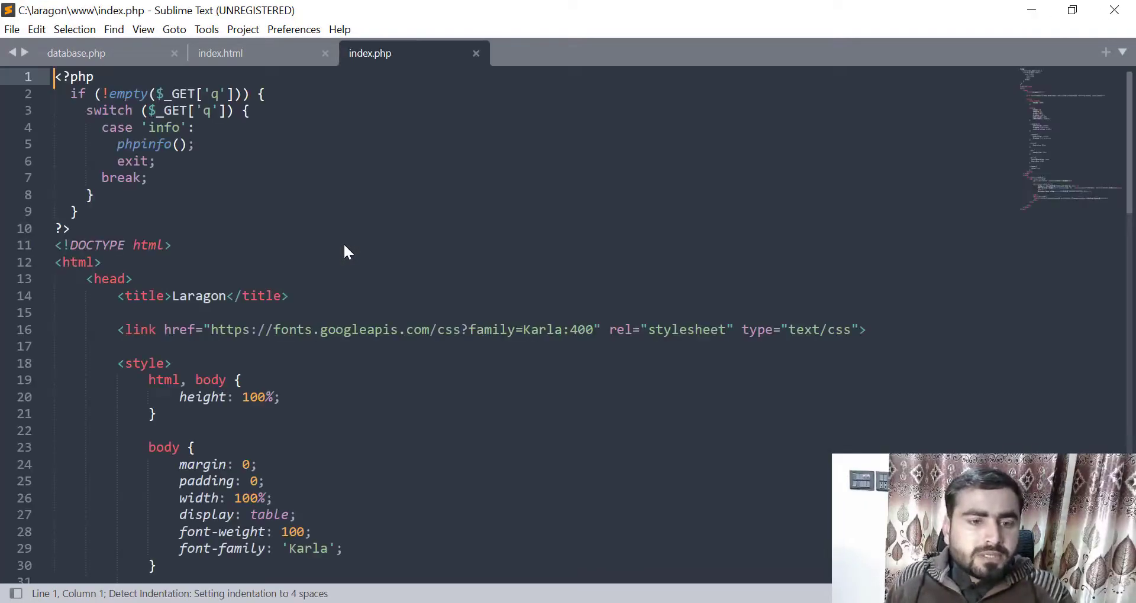
Read through the index.php code, close the file without updating Sublime Text, and return to the www folder in File Explorer
{"action": "scroll", "coordinate": [346, 246], "scroll_direction": "down", "scroll_amount": 15}
{"action": "scroll", "coordinate": [347, 246], "scroll_direction": "down", "scroll_amount": 4}
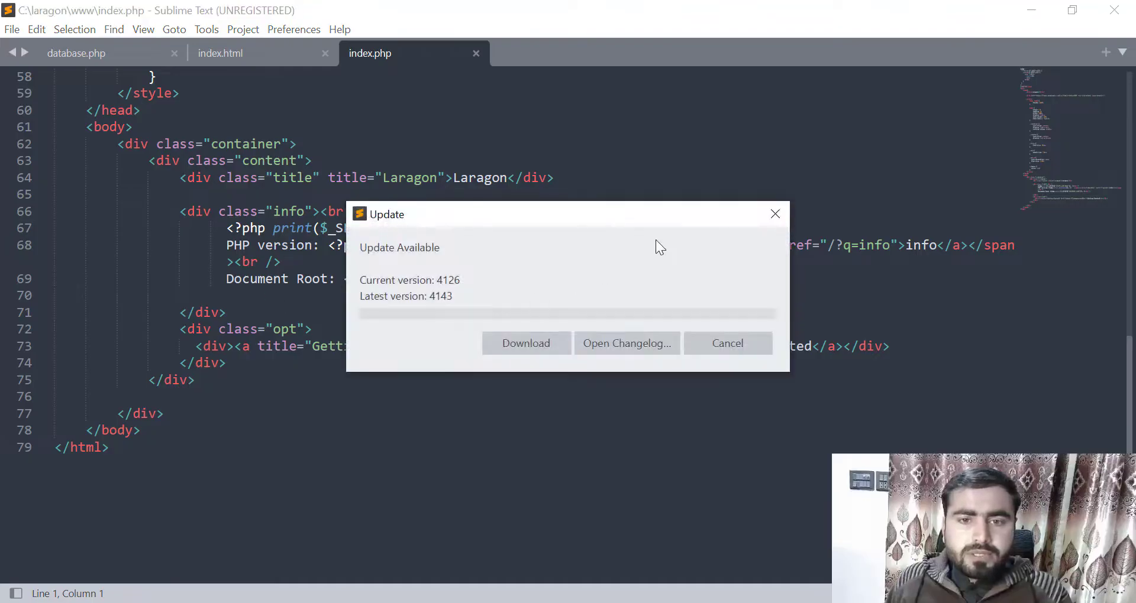
{"action": "left_click", "coordinate": [726, 345]}
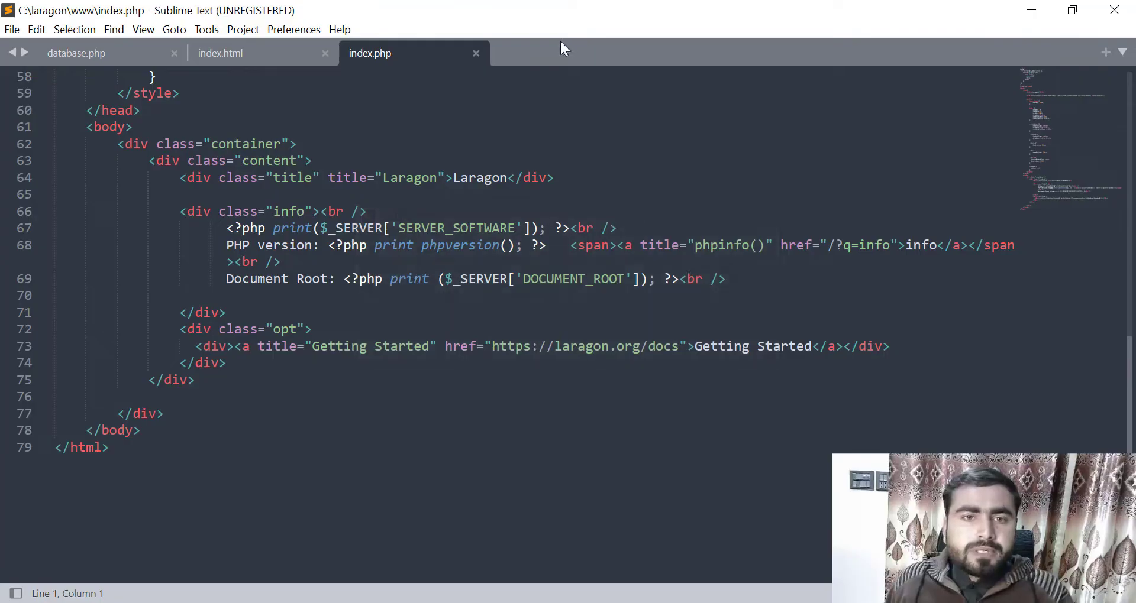
{"action": "left_click", "coordinate": [476, 54]}
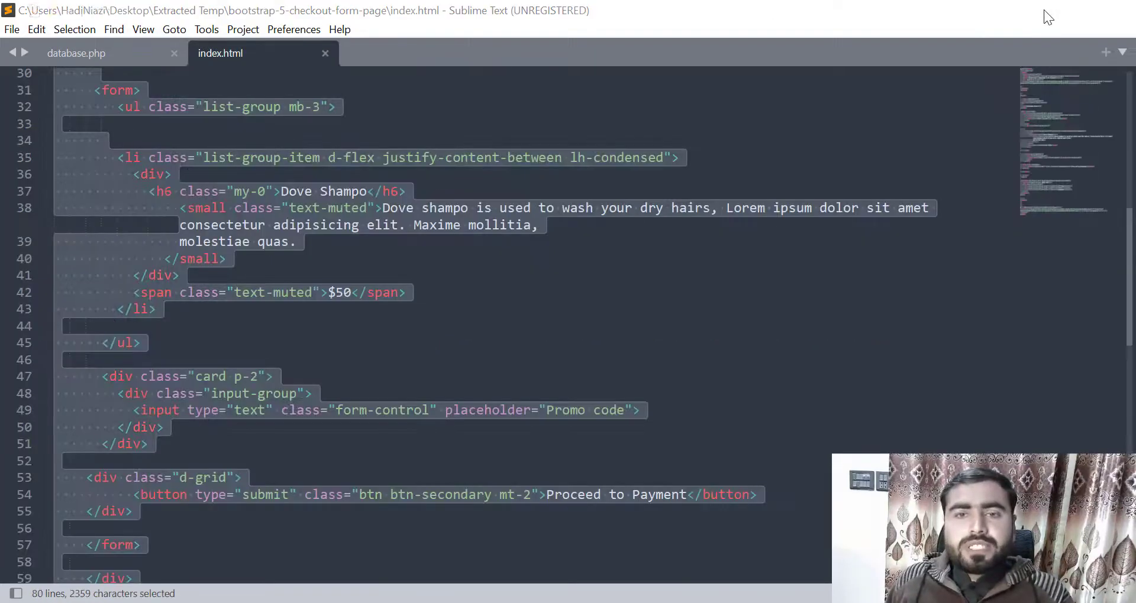
{"action": "left_click", "coordinate": [1041, 10]}
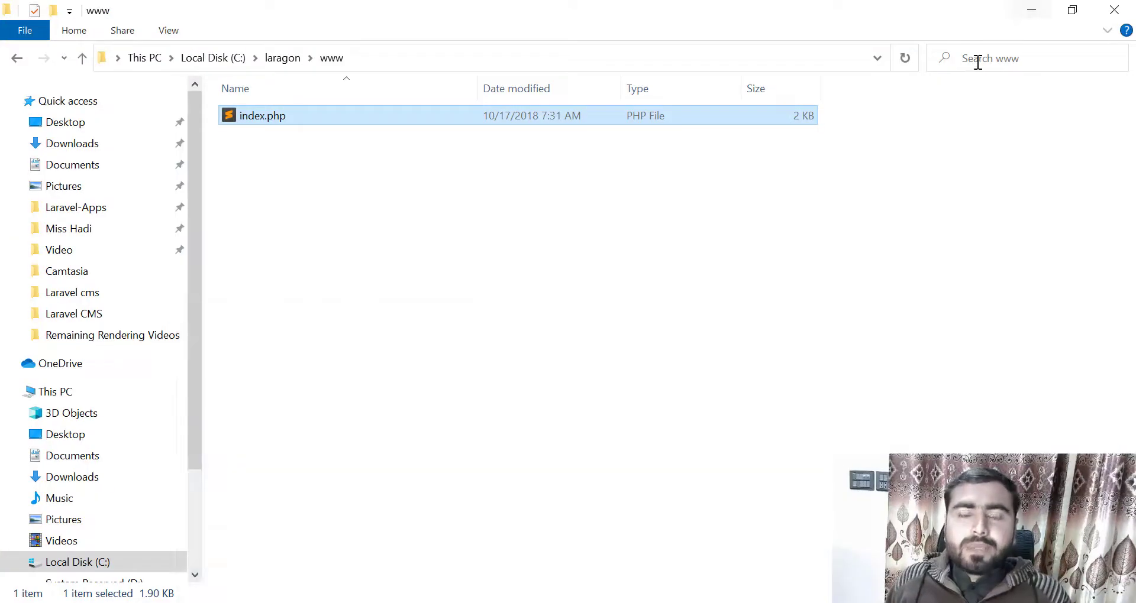
{"action": "left_click", "coordinate": [286, 57]}
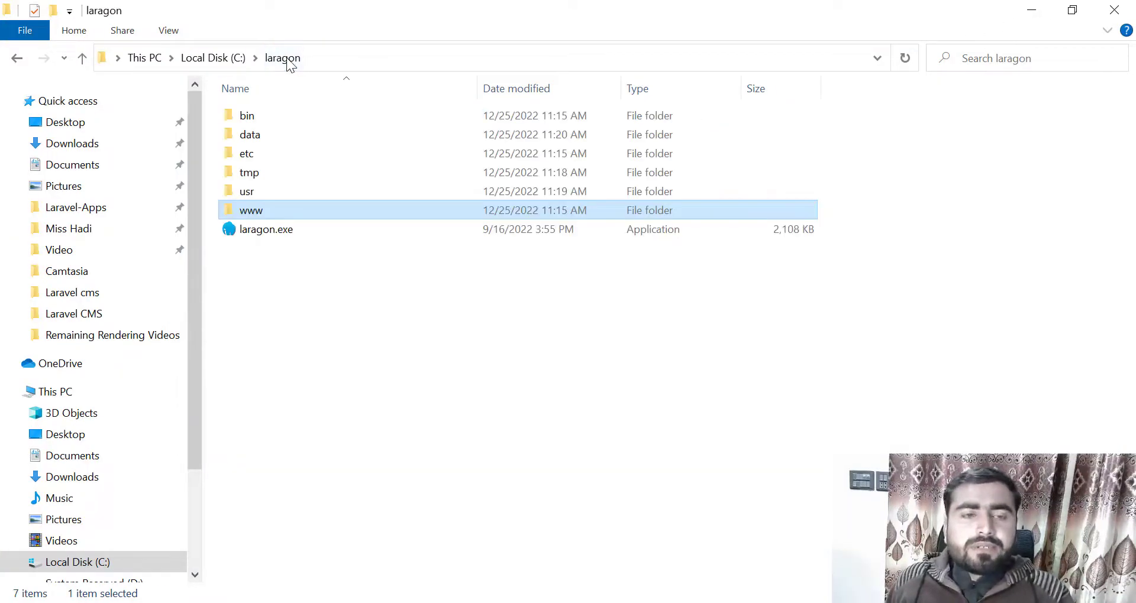
{"action": "double_click", "coordinate": [264, 208]}
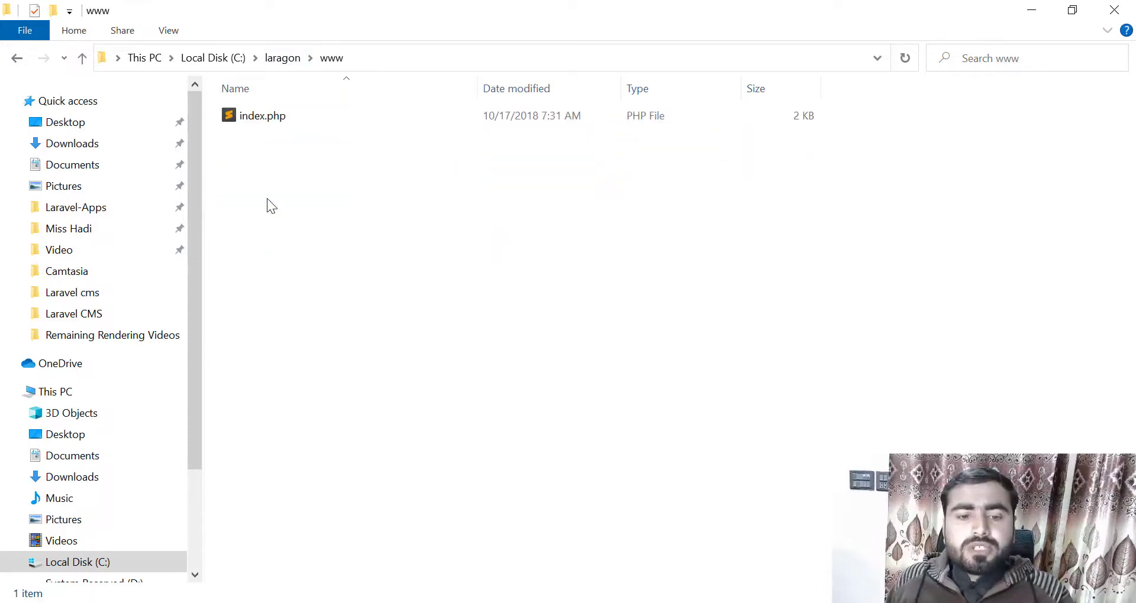
Switch to the Laragon window and stop the Apache and MySQL services
{"action": "left_click", "coordinate": [696, 598]}
{"action": "left_click", "coordinate": [343, 465]}
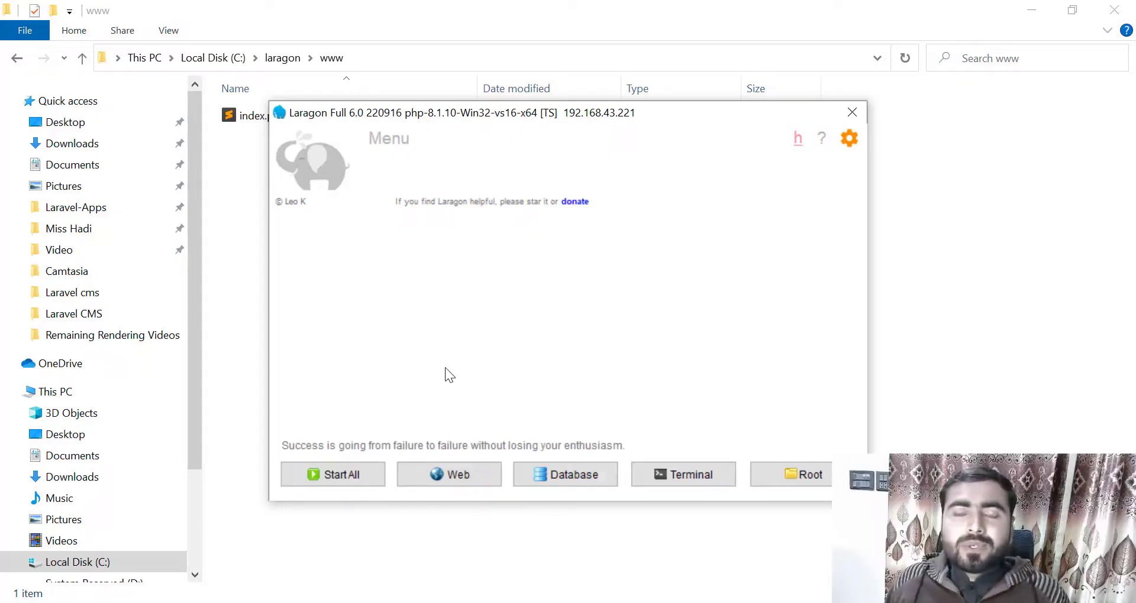
Return to File Explorer, create a folder named demo inside C:\laragon\www, and open it
{"action": "left_click", "coordinate": [237, 253]}
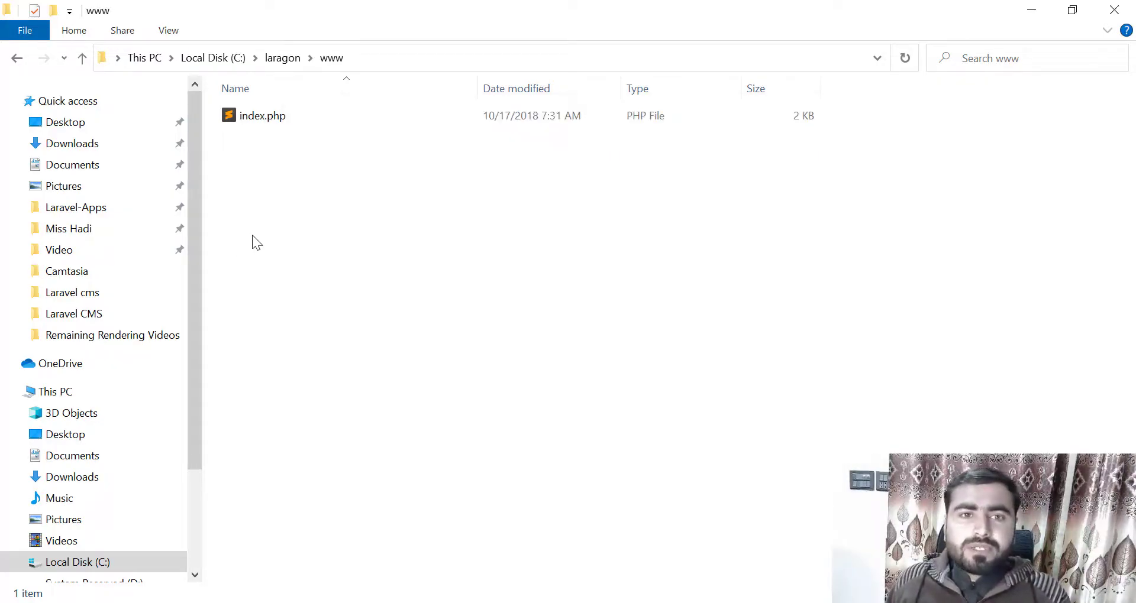
{"action": "right_click", "coordinate": [333, 181]}
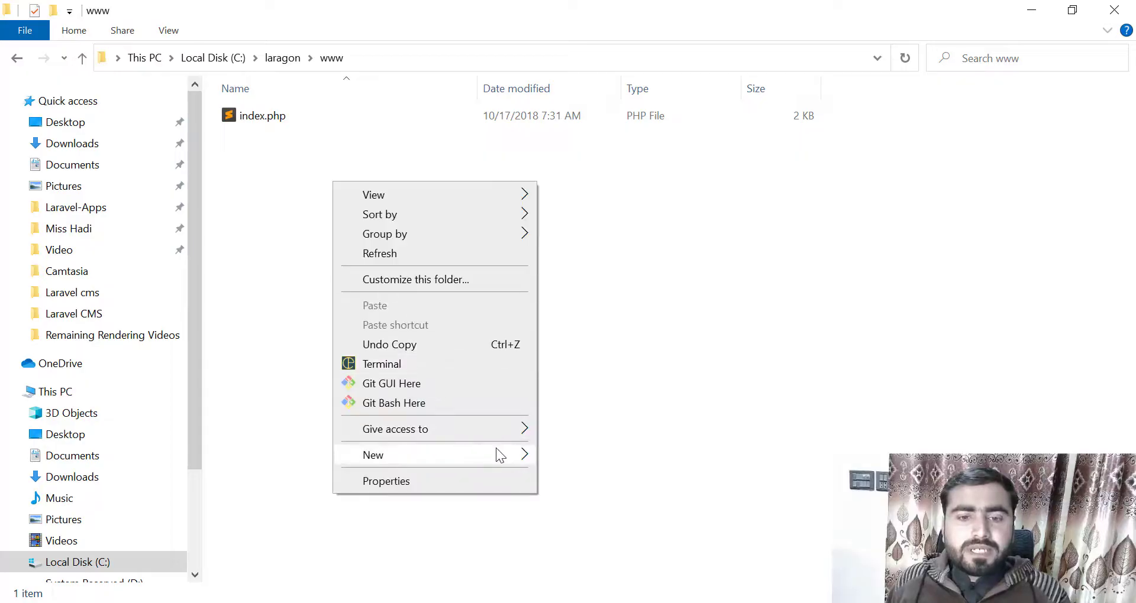
{"action": "mouse_move", "coordinate": [500, 455]}
{"action": "left_click", "coordinate": [579, 455]}
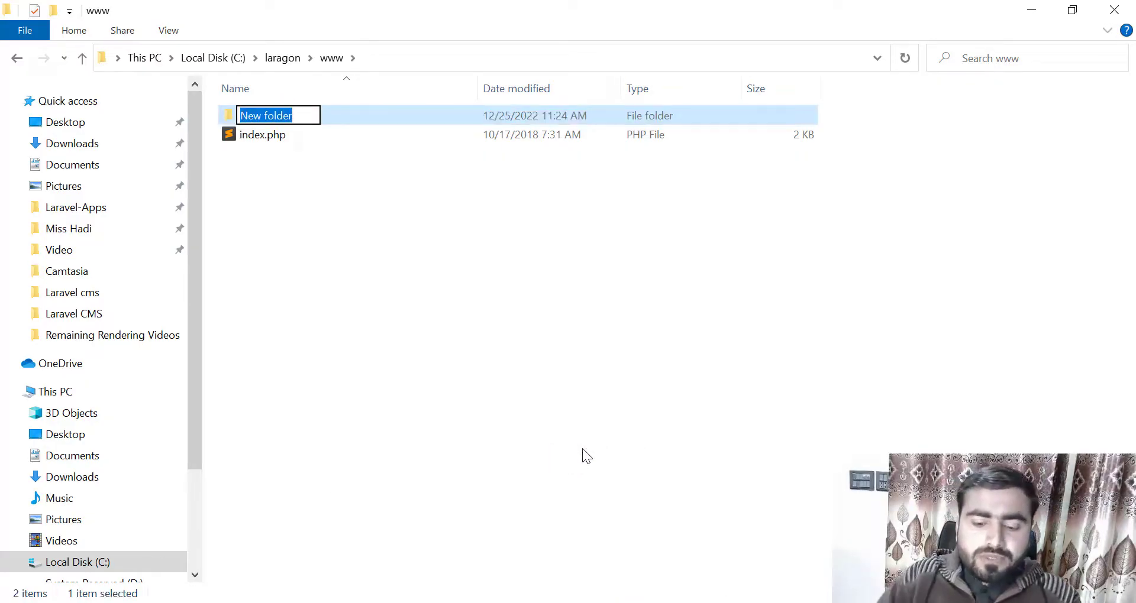
{"action": "type", "text": "demo"}
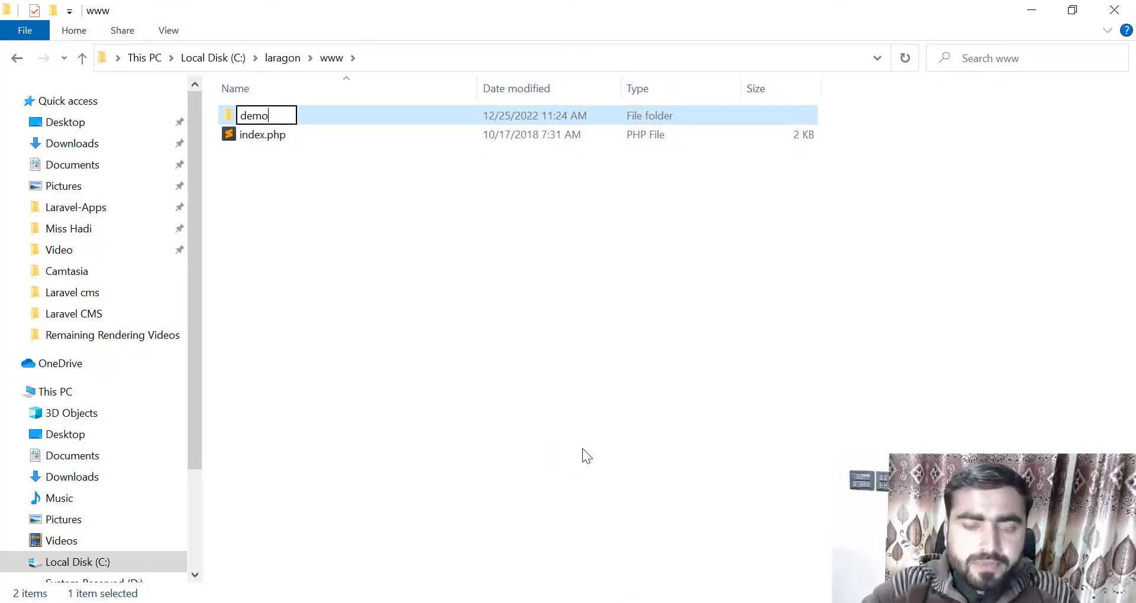
{"action": "key", "text": "Return"}
{"action": "key", "text": "Return"}
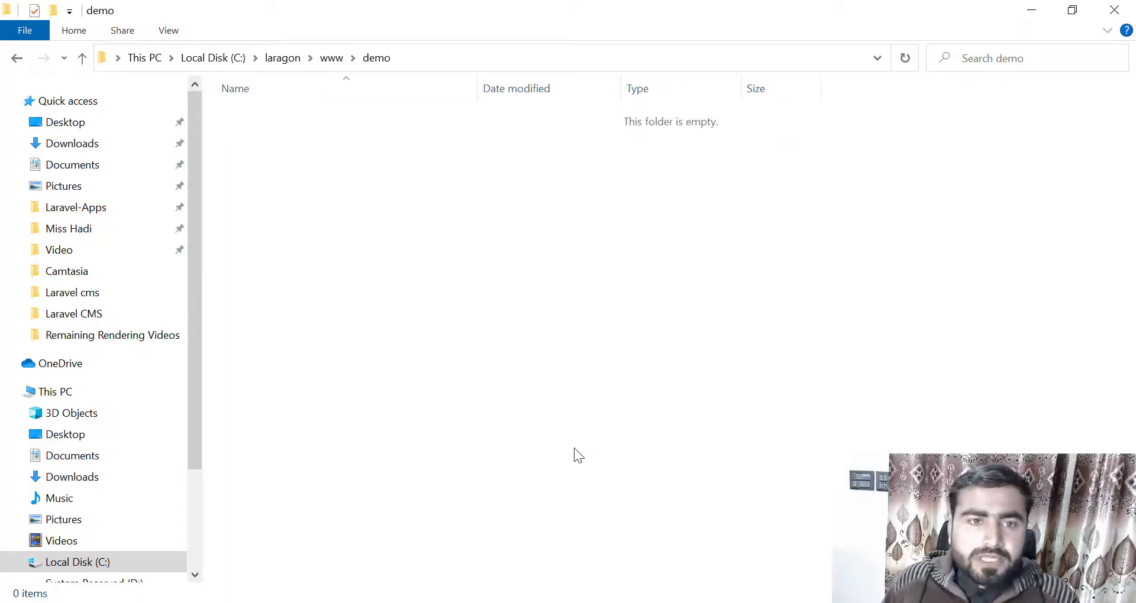
Create a new text document in the demo folder, rename it index.php including the extension change, and open it
{"action": "right_click", "coordinate": [391, 176]}
{"action": "mouse_move", "coordinate": [584, 453]}
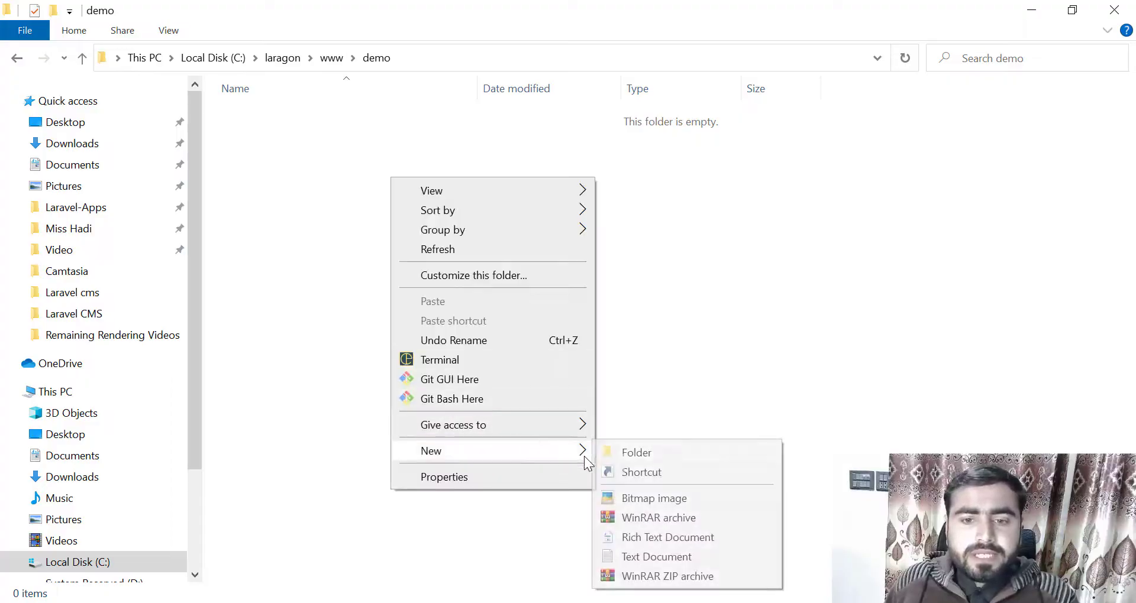
{"action": "left_click", "coordinate": [649, 553]}
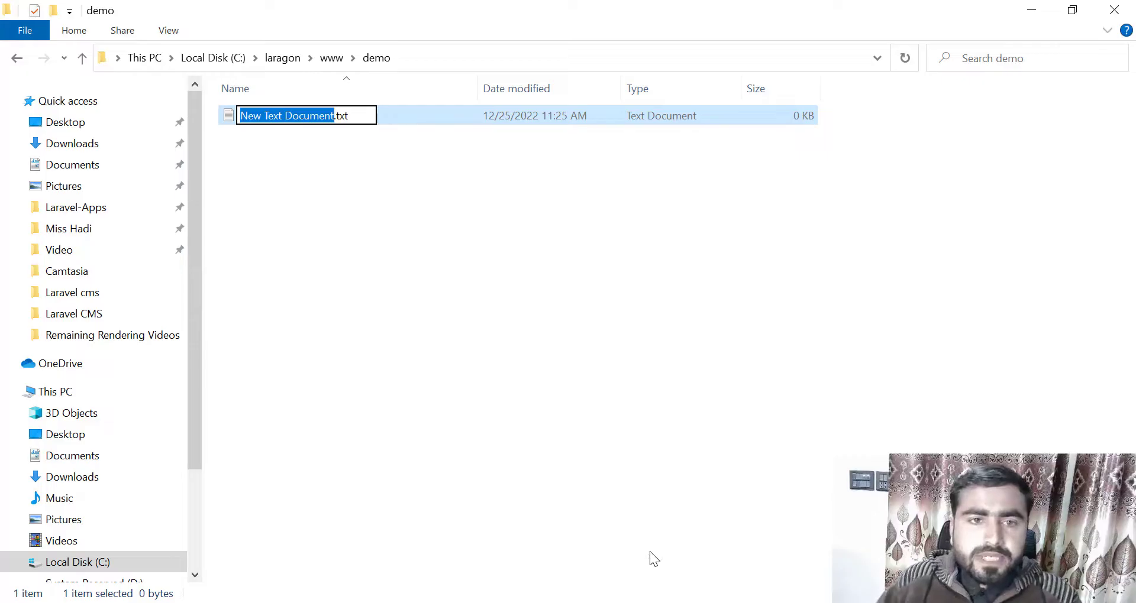
{"action": "key", "text": "BackSpace"}
{"action": "type", "text": "index"}
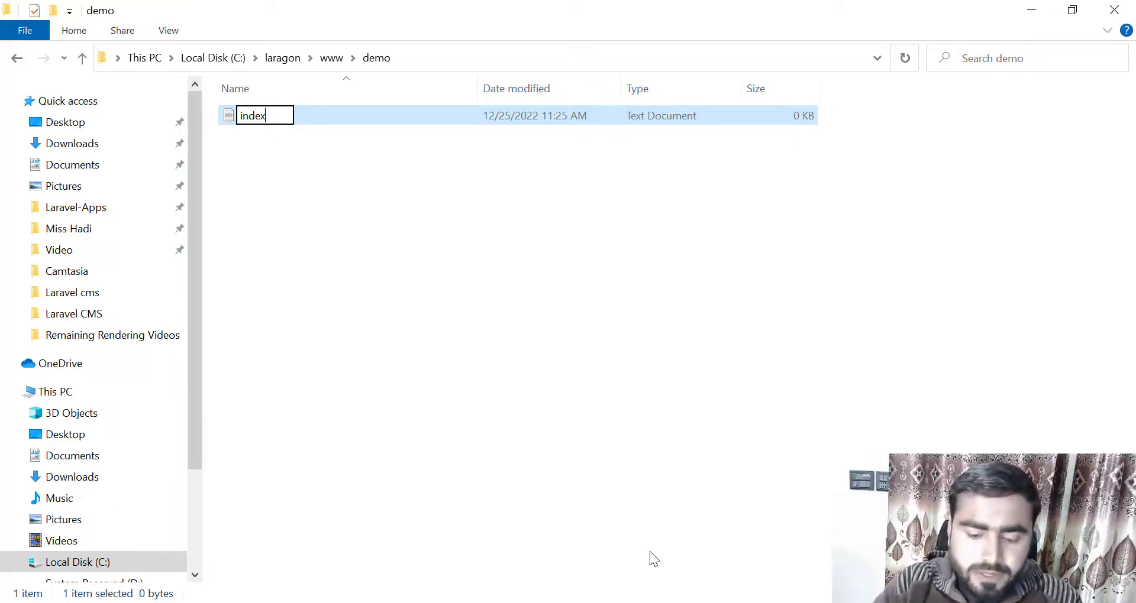
{"action": "type", "text": ".php"}
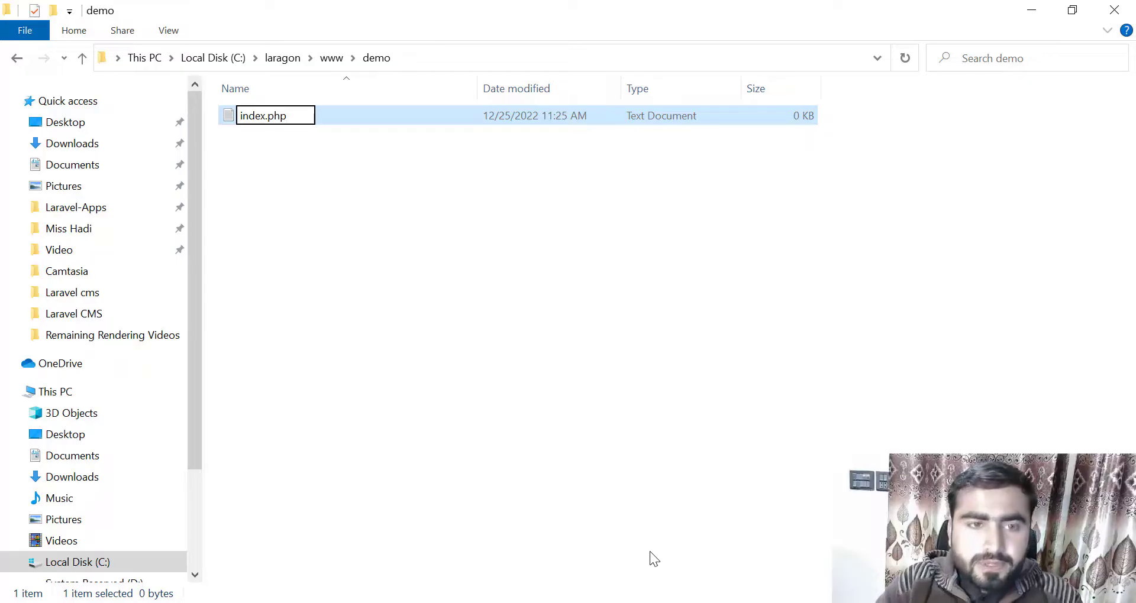
{"action": "key", "text": "Return"}
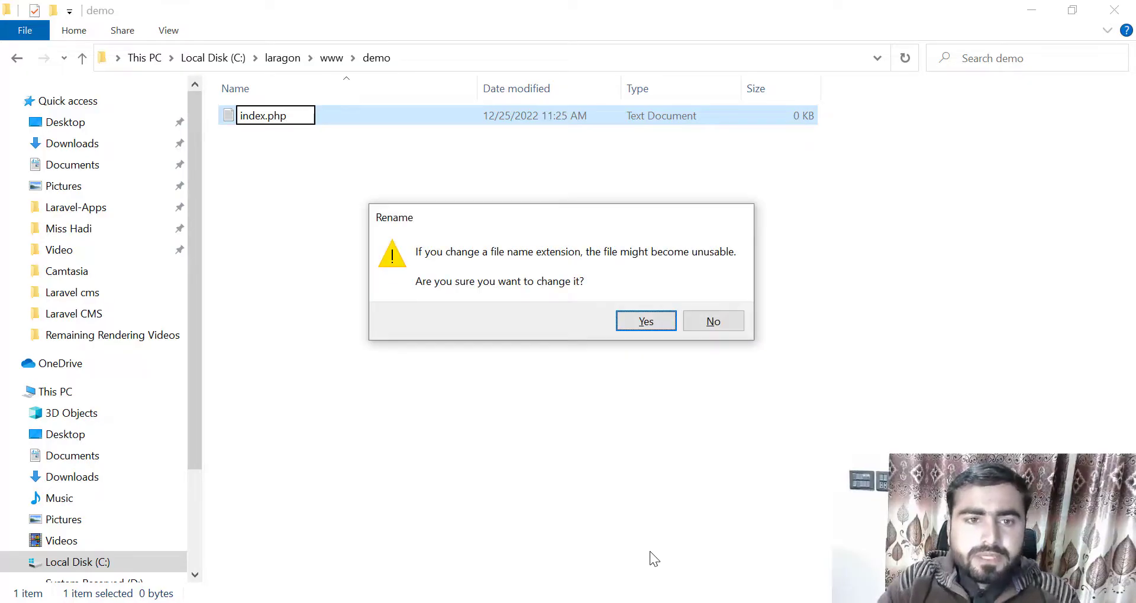
{"action": "key", "text": "Return"}
{"action": "key", "text": "Return"}
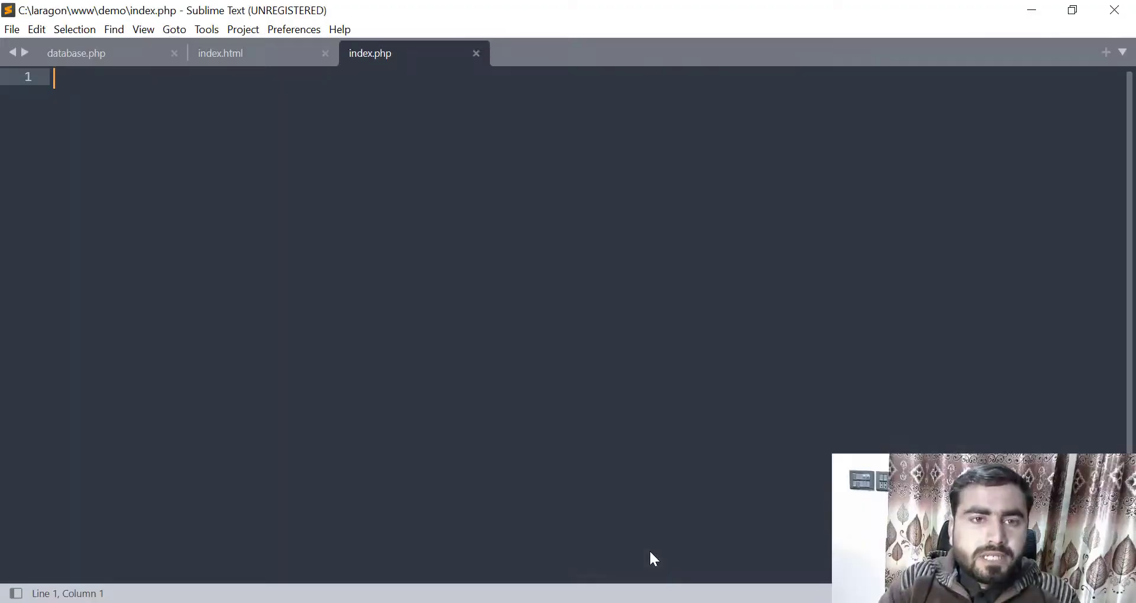
Insert the HTML boilerplate snippet in index.php and set the page title to "My First App"
{"action": "type", "text": "<"}
{"action": "key", "text": "BackSpace"}
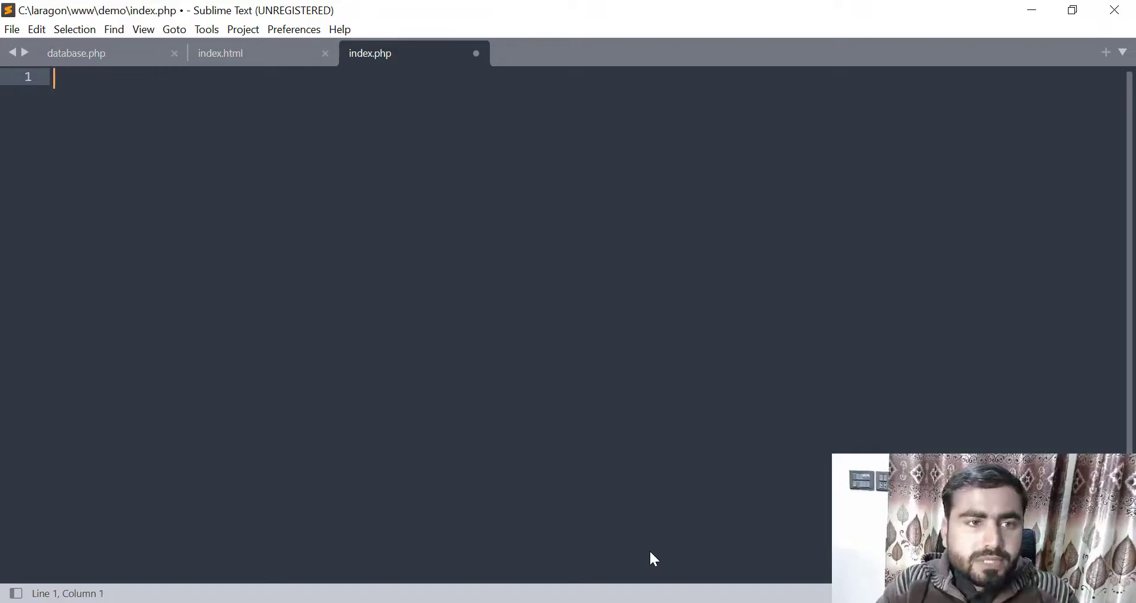
{"action": "type", "text": "ht"}
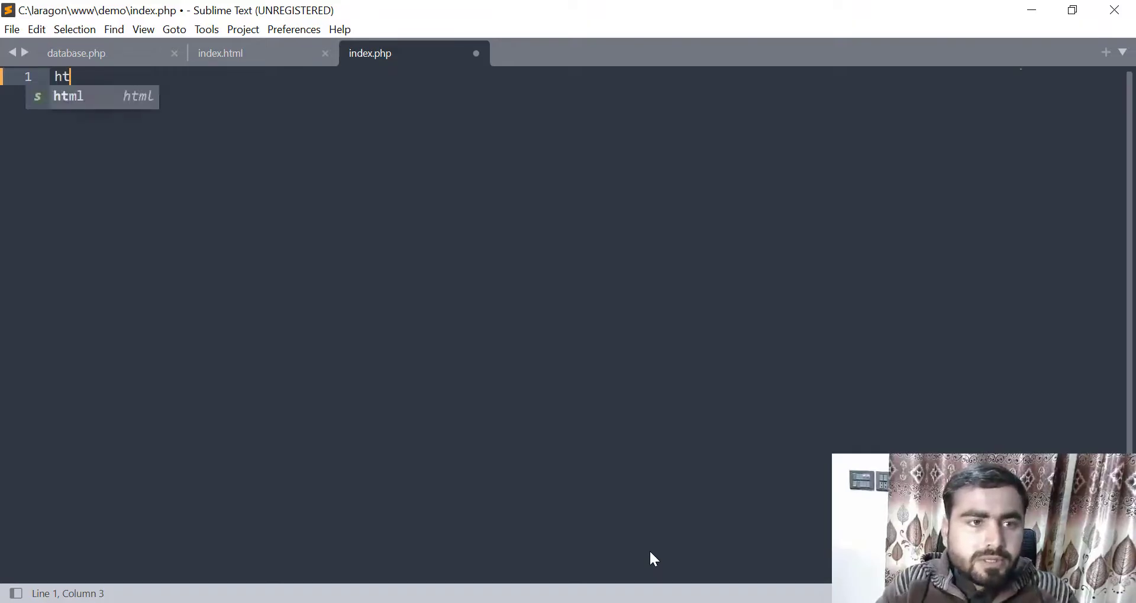
{"action": "key", "text": "Tab"}
{"action": "type", "text": "My Fr"}
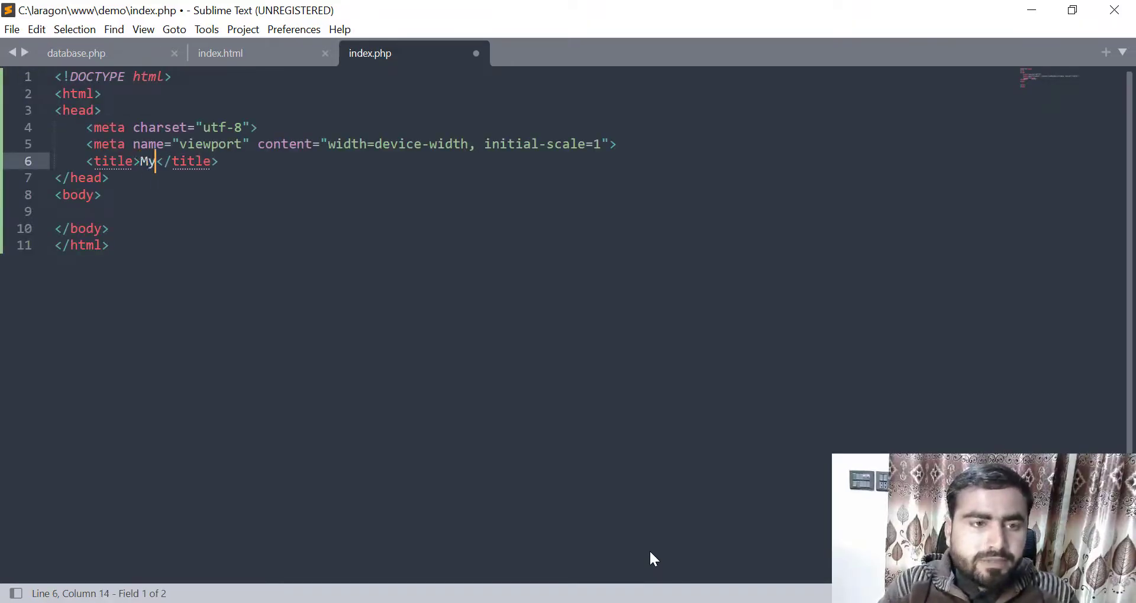
{"action": "key", "text": "BackSpace"}
{"action": "type", "text": "irst A"}
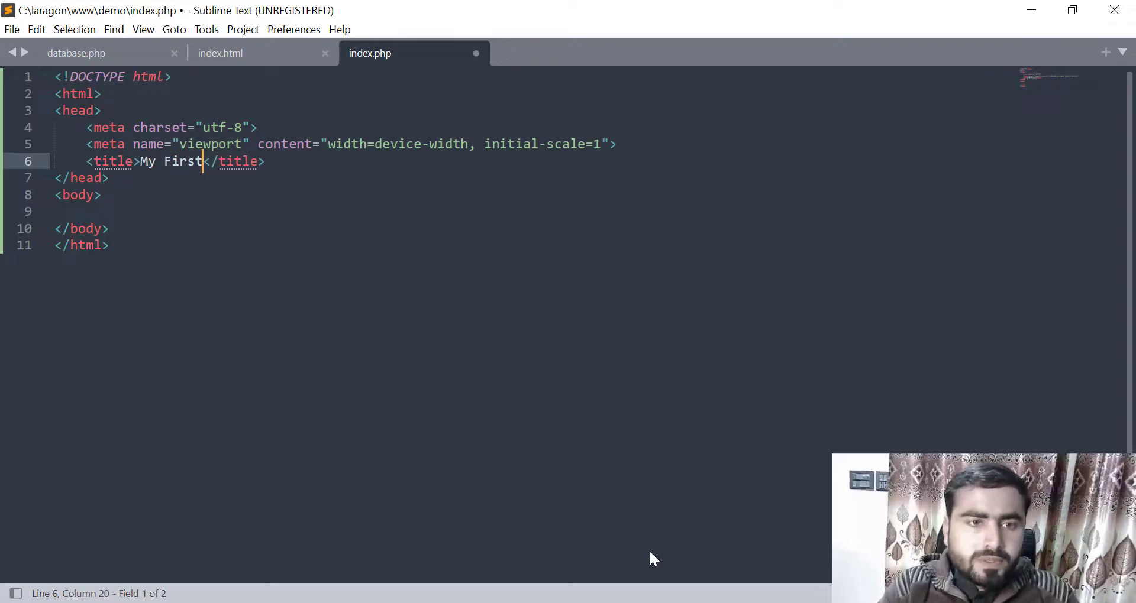
{"action": "type", "text": "pp"}
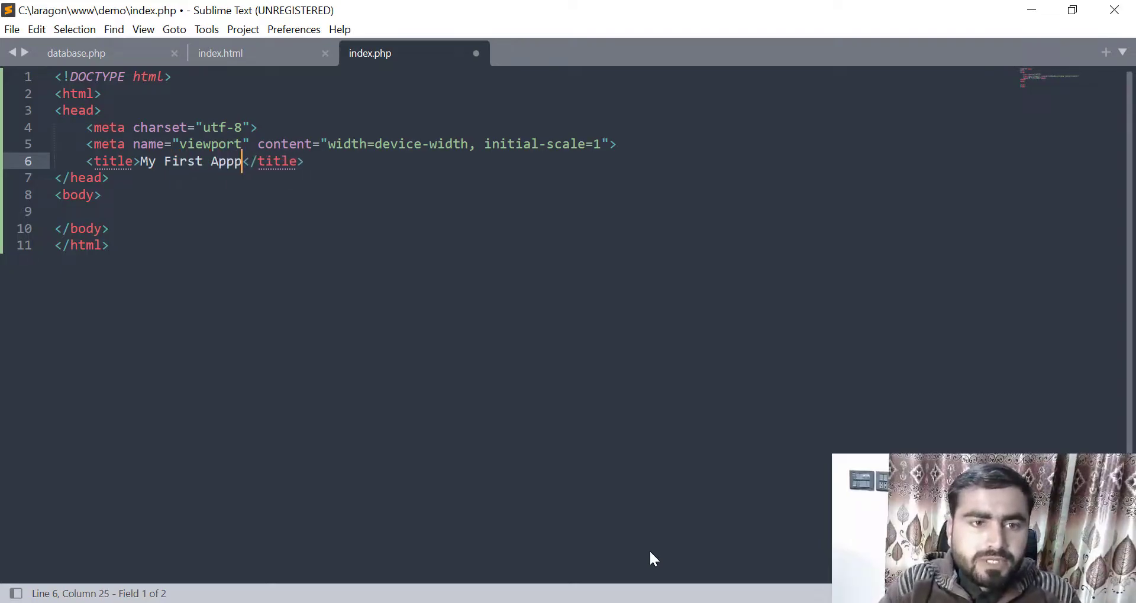
Add the text "Hello EveryOne" inside the body element and save index.php
{"action": "key", "text": "Down"}
{"action": "key", "text": "Down"}
{"action": "key", "text": "Return"}
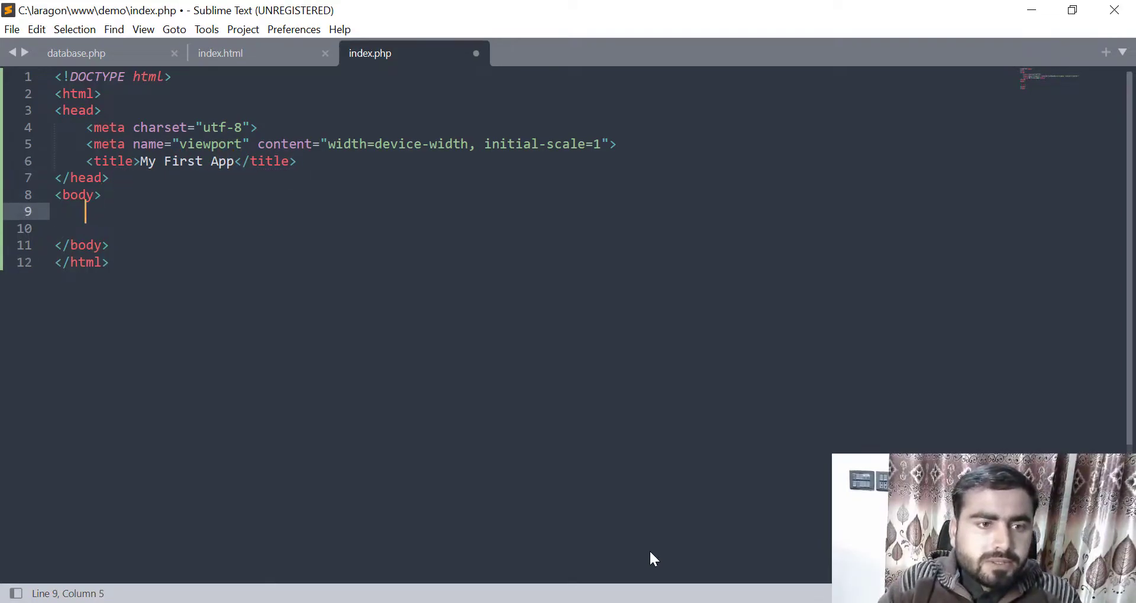
{"action": "key", "text": "Return"}
{"action": "type", "text": "Hello w"}
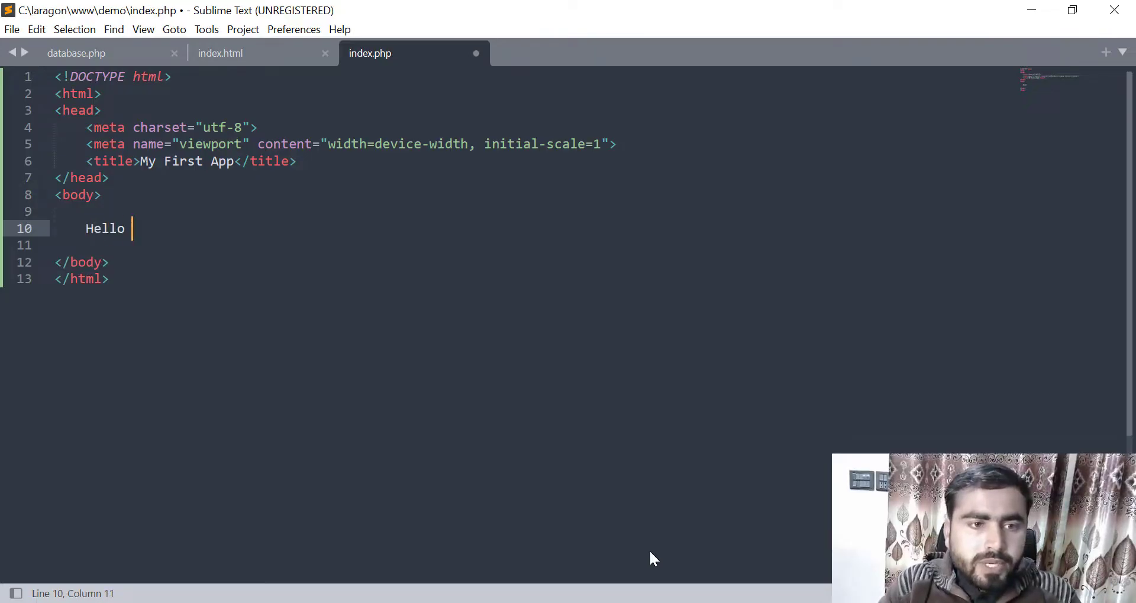
{"action": "key", "text": "BackSpace"}
{"action": "type", "text": "Evey"}
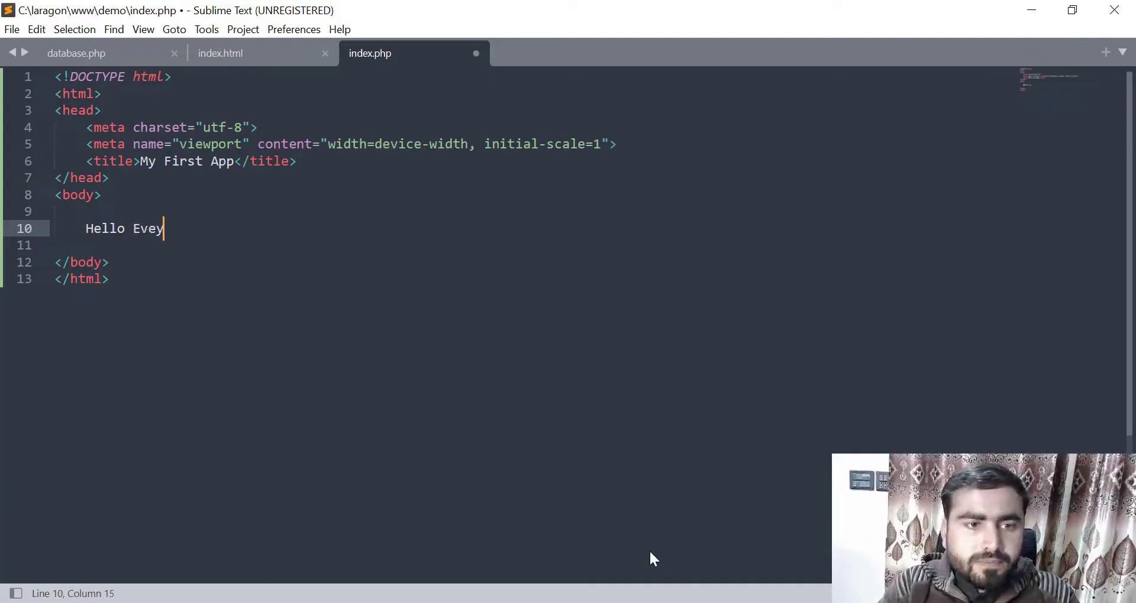
{"action": "key", "text": "BackSpace"}
{"action": "type", "text": "ryOne"}
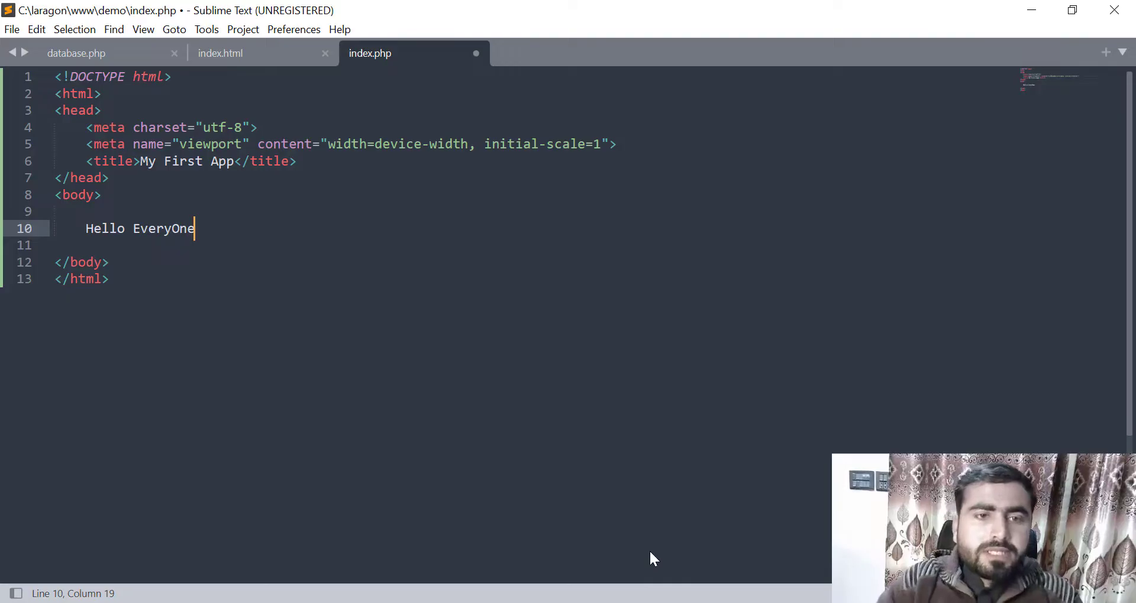
{"action": "key", "text": "ctrl+s"}
Switch to the Laragon window and start all services
{"action": "key", "text": "alt+Tab"}
{"action": "key", "text": "alt+Tab"}
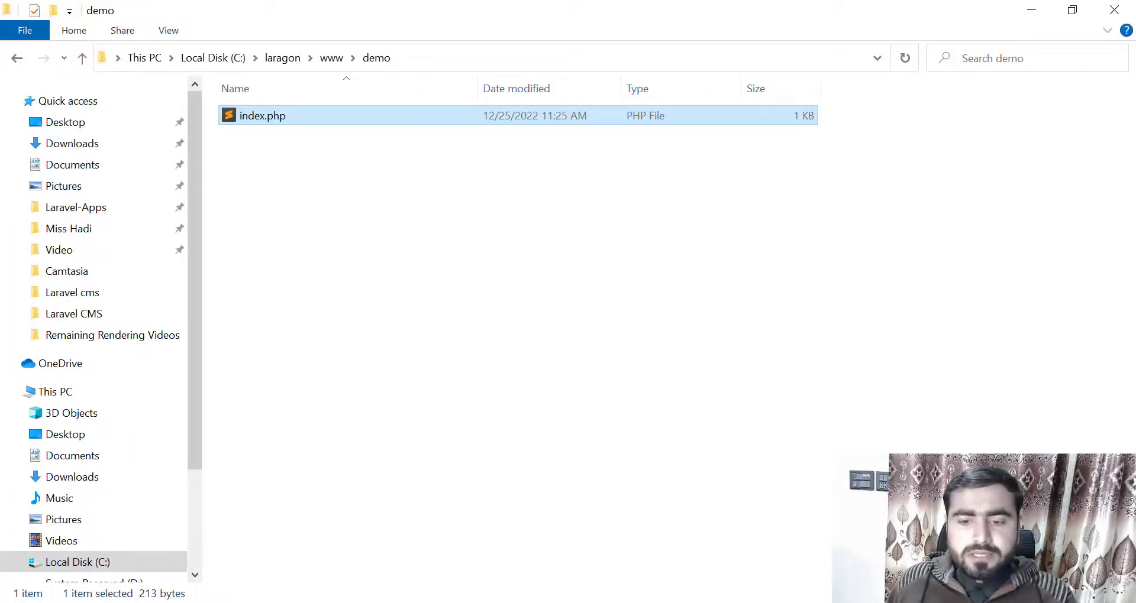
{"action": "left_click", "coordinate": [329, 471]}
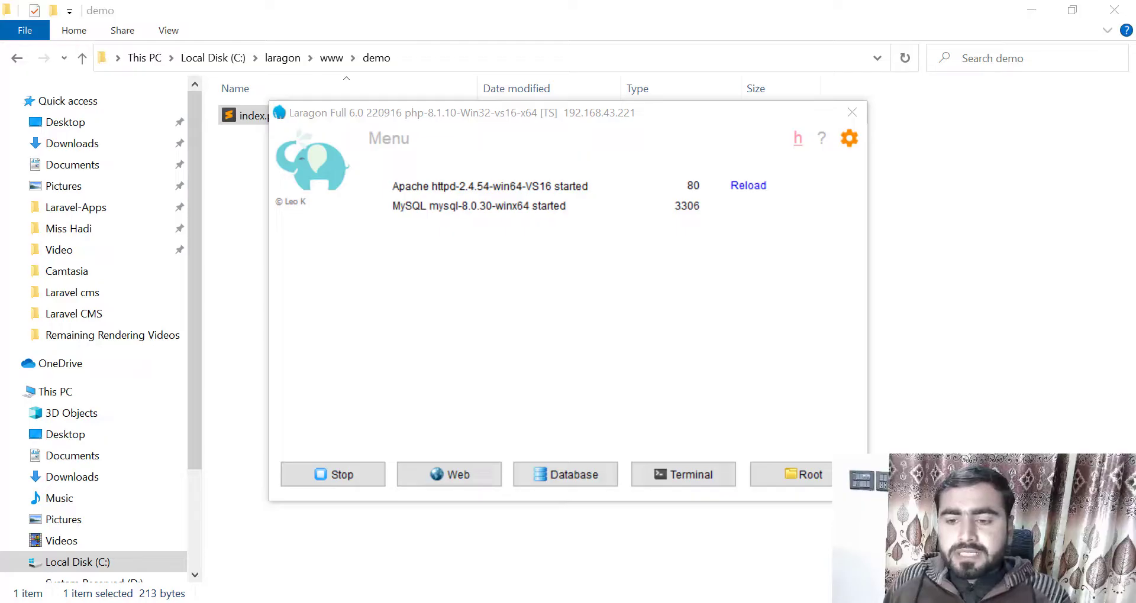
Open the demo site from Laragon's www project list and check its demo.test address and page text in the browser
{"action": "right_click", "coordinate": [980, 599]}
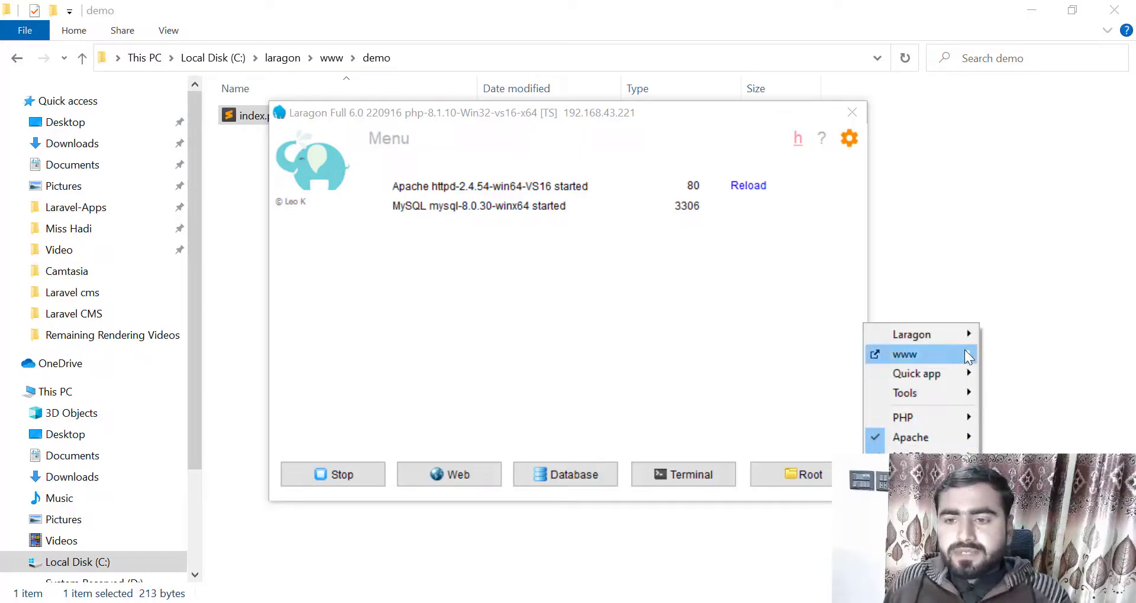
{"action": "mouse_move", "coordinate": [964, 350]}
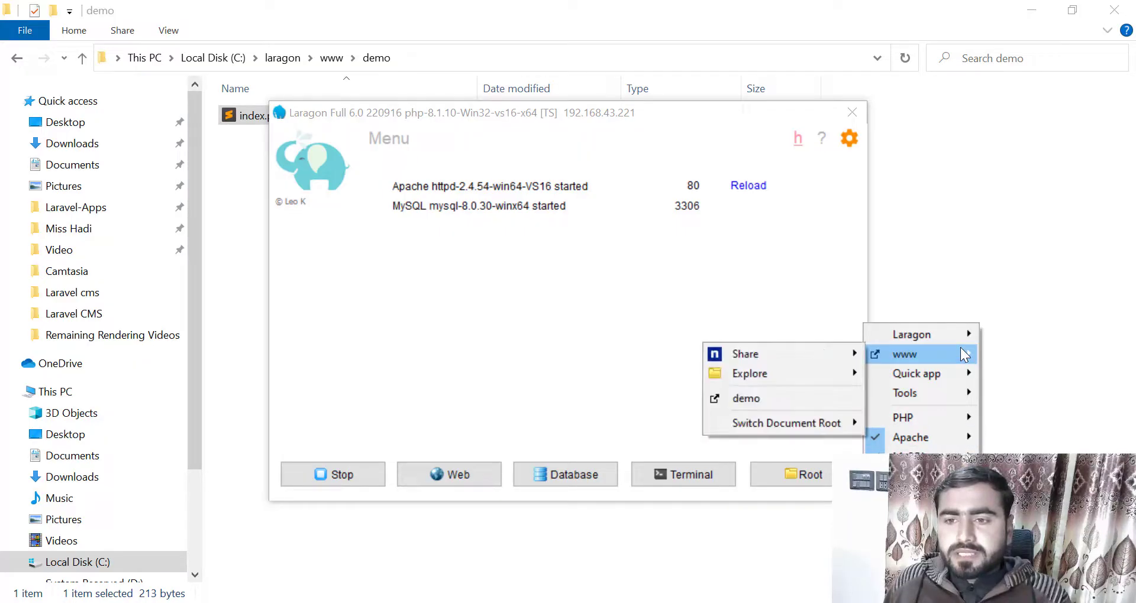
{"action": "left_click", "coordinate": [770, 399]}
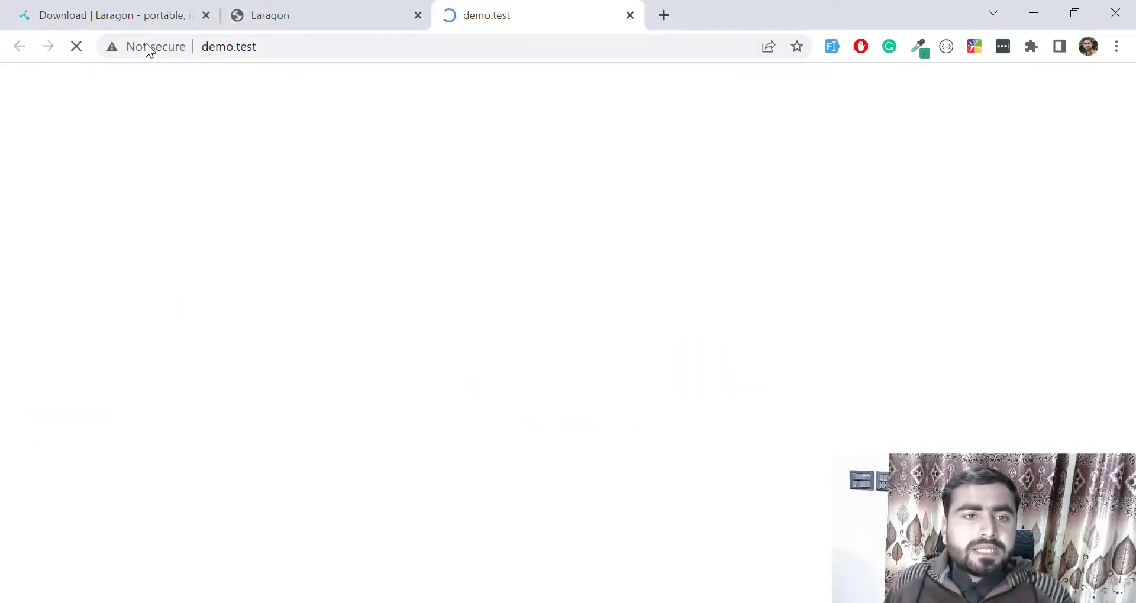
{"action": "left_click", "coordinate": [209, 45]}
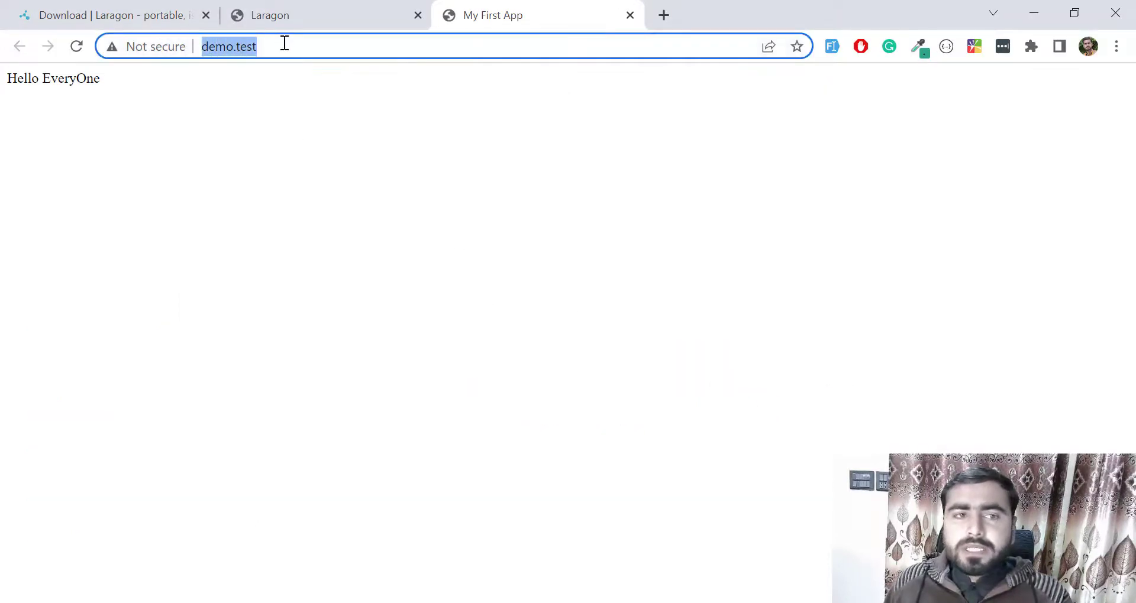
{"action": "left_click", "coordinate": [197, 72]}
{"action": "left_click_drag", "start_coordinate": [3, 77], "coordinate": [138, 81]}
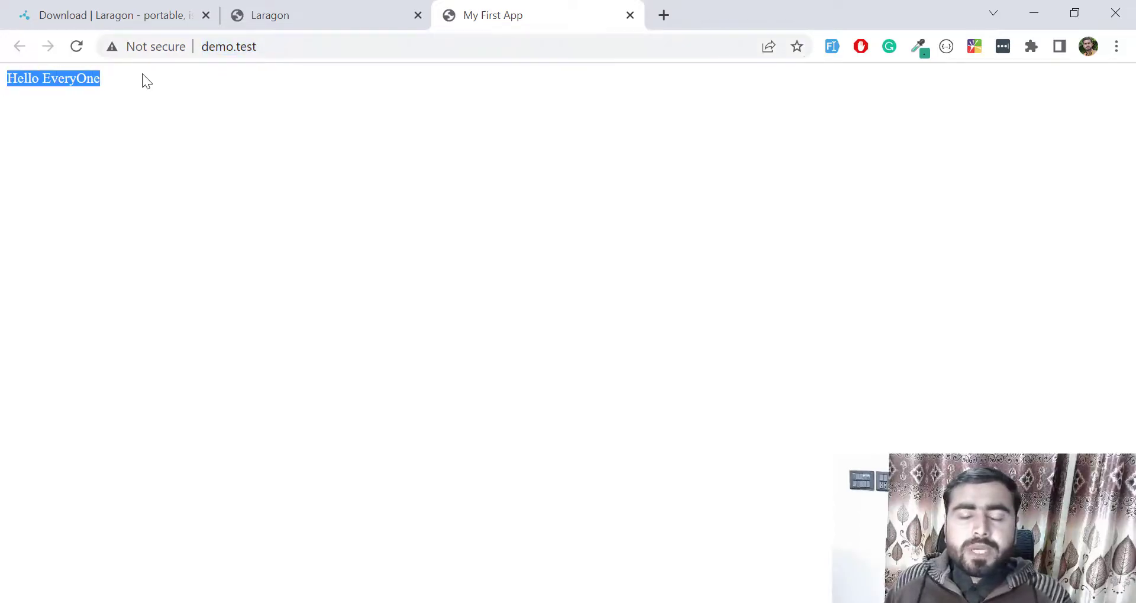
{"action": "left_click", "coordinate": [219, 122]}
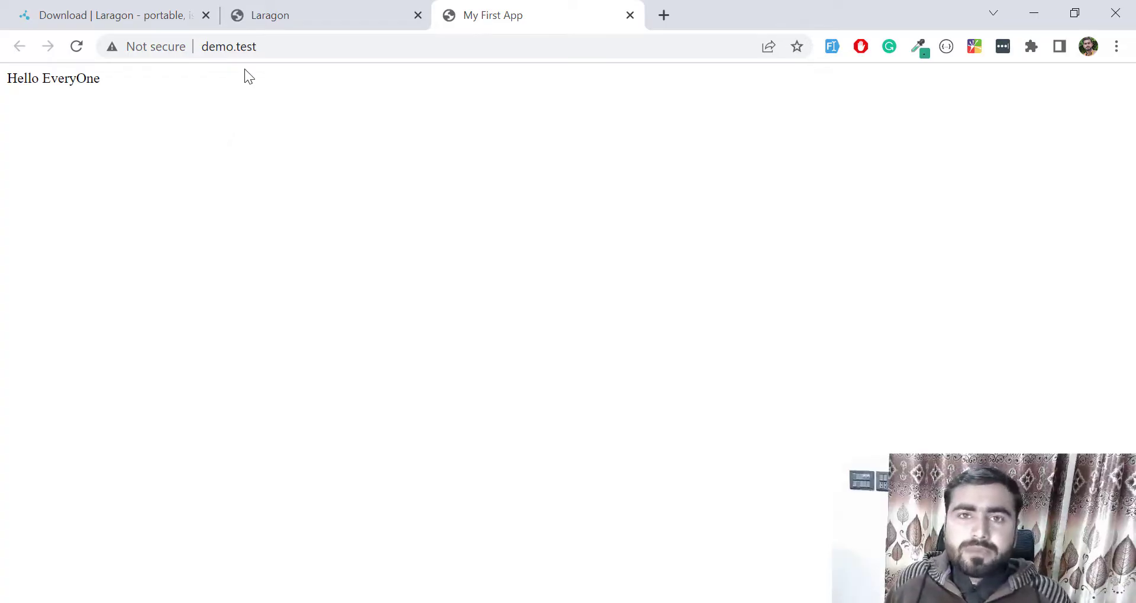
{"action": "left_click", "coordinate": [213, 46]}
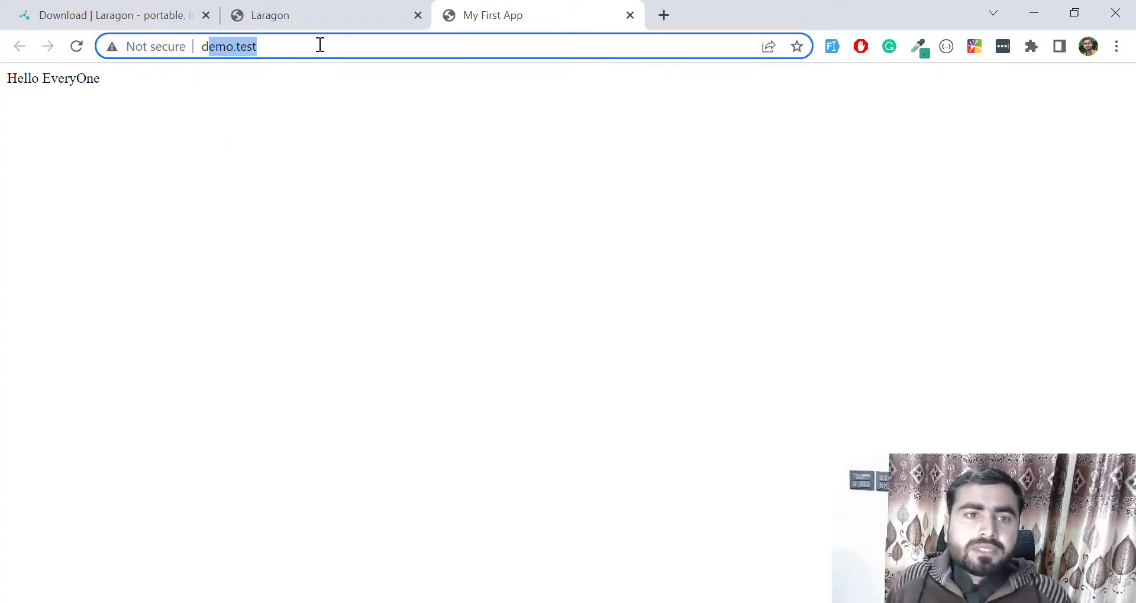
{"action": "left_click", "coordinate": [294, 124]}
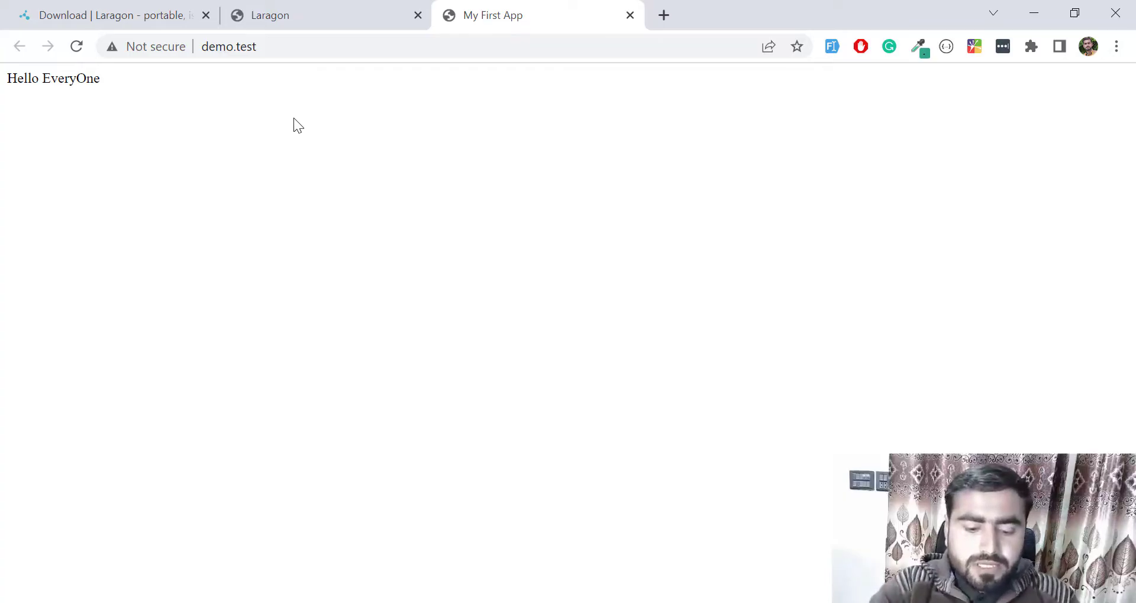
Load demo.test in a new browser tab
{"action": "key", "text": "ctrl+t"}
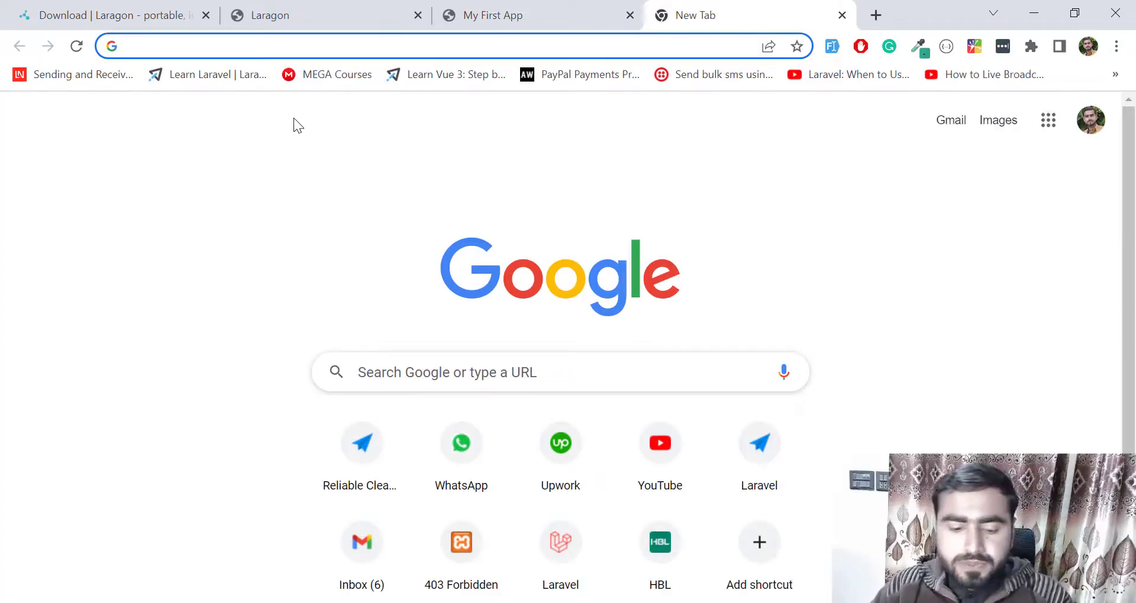
{"action": "type", "text": "den"}
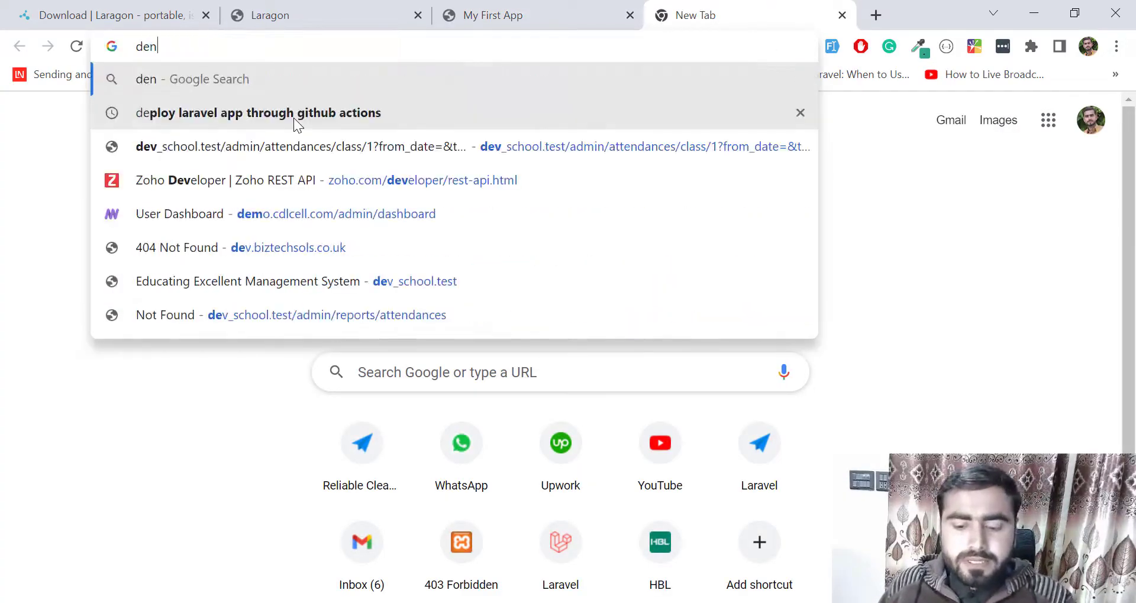
{"action": "key", "text": "BackSpace"}
{"action": "type", "text": "mo"}
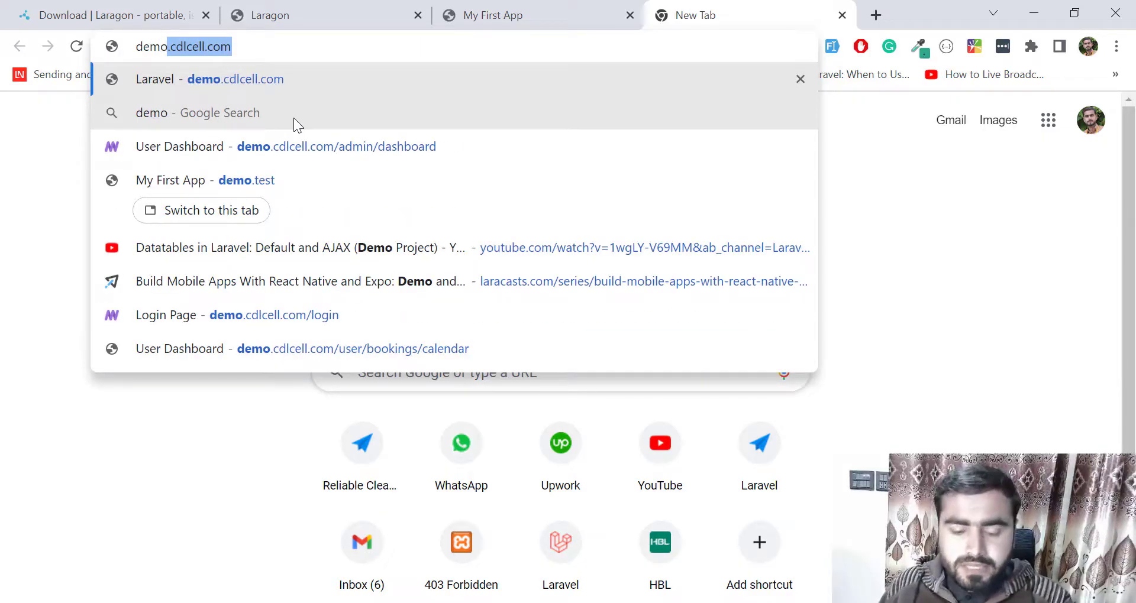
{"action": "type", "text": ".test"}
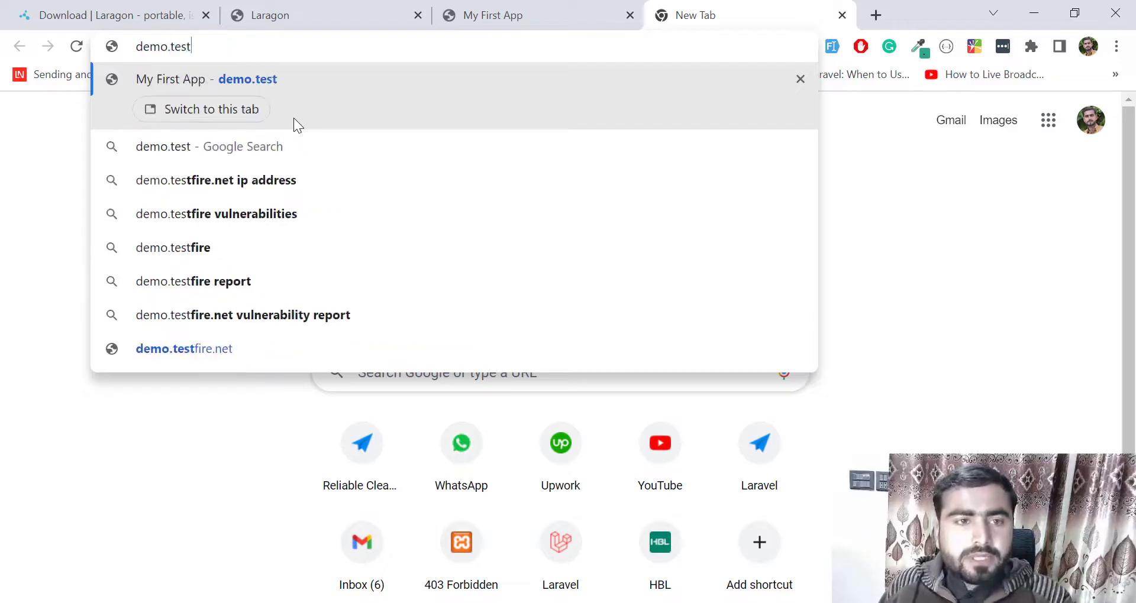
{"action": "key", "text": "Return"}
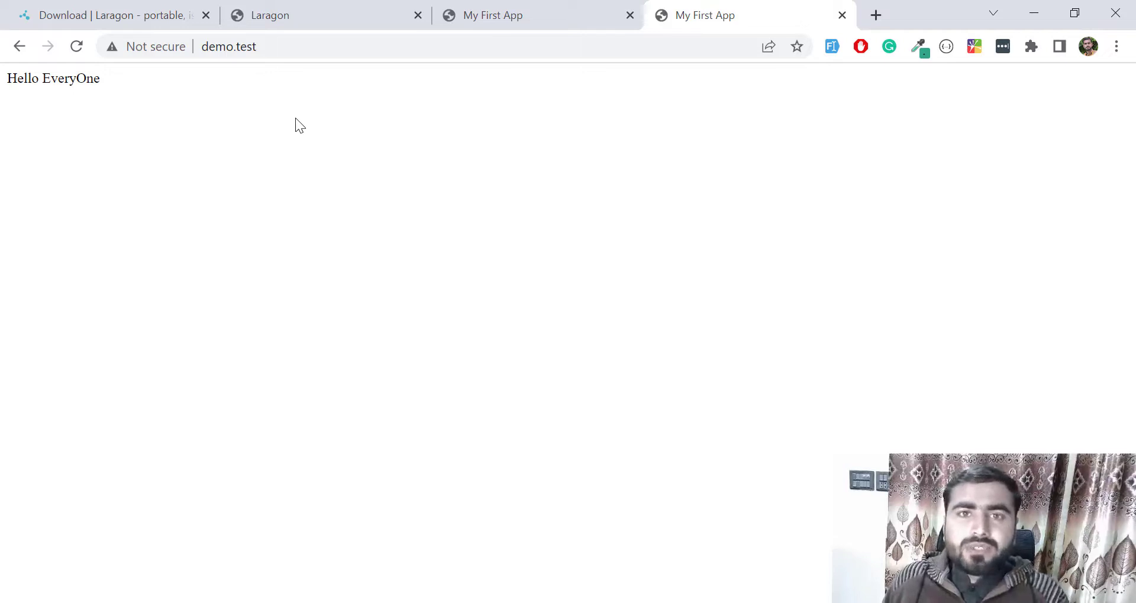
Switch to File Explorer and go back to the www folder containing the demo project
{"action": "key", "text": "alt+Tab"}
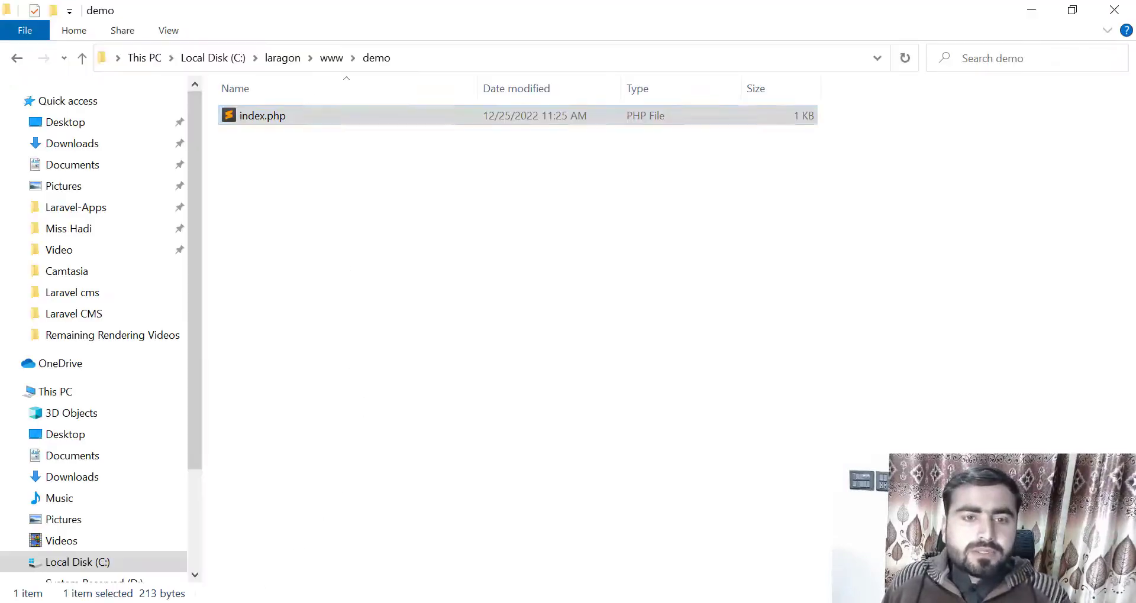
{"action": "left_click", "coordinate": [329, 62]}
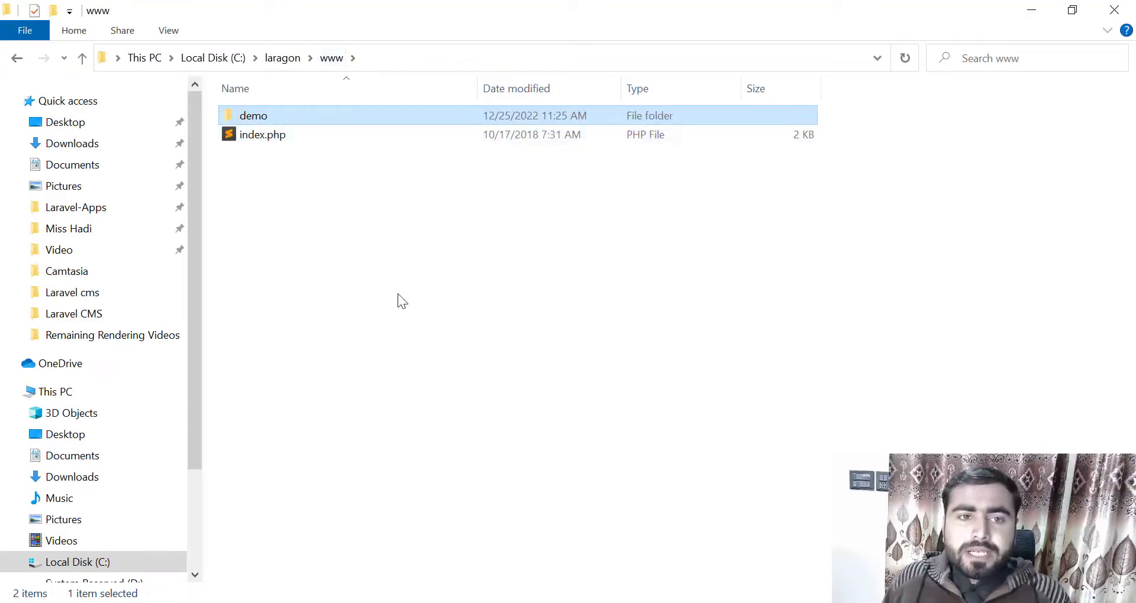
{"action": "left_click", "coordinate": [388, 273]}
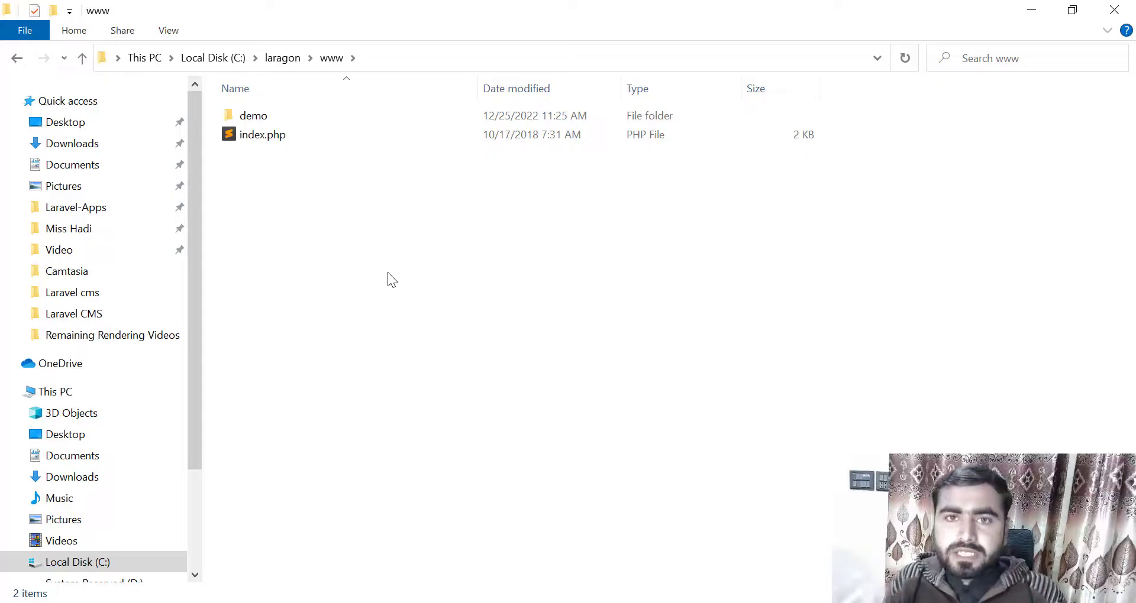
{"action": "key", "text": "F9"}
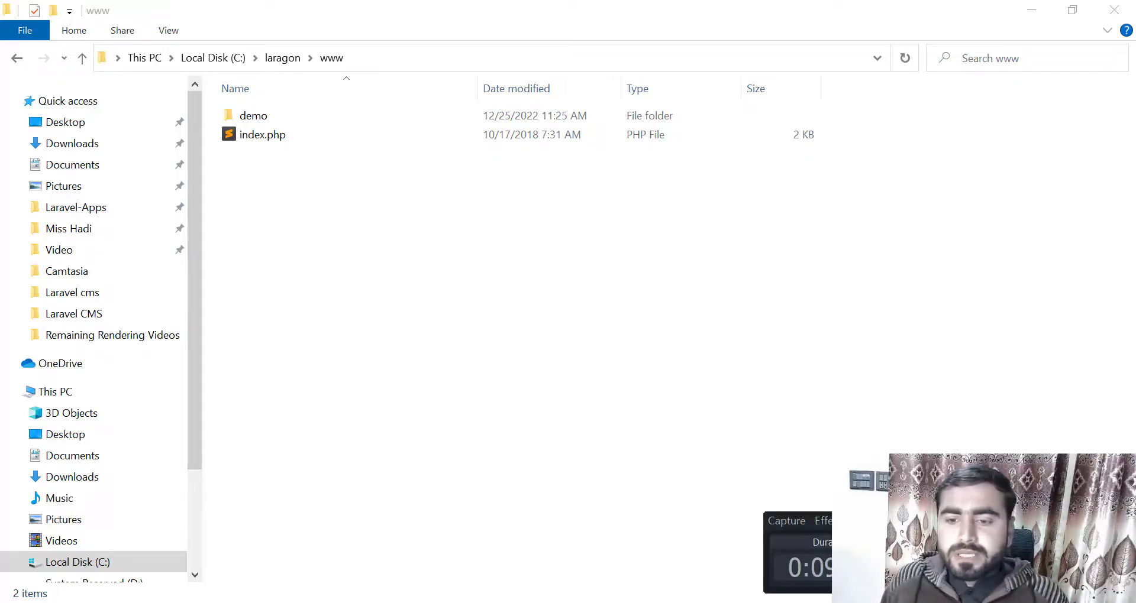